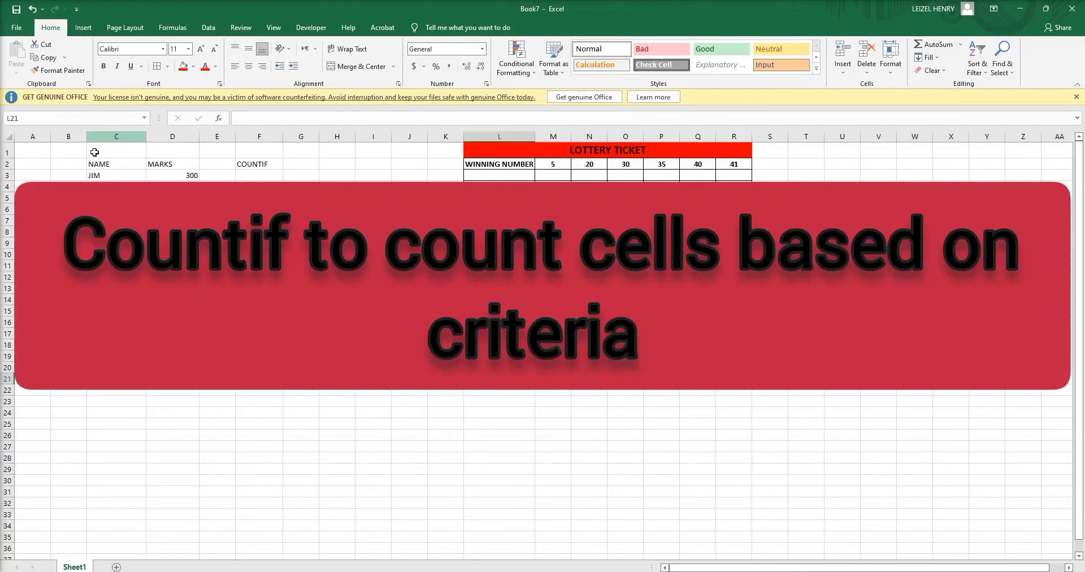
- Give the NAME and MARKS headers in C2:D2 a red fill, centred and bold
{"action": "left_click", "coordinate": [98, 164]}
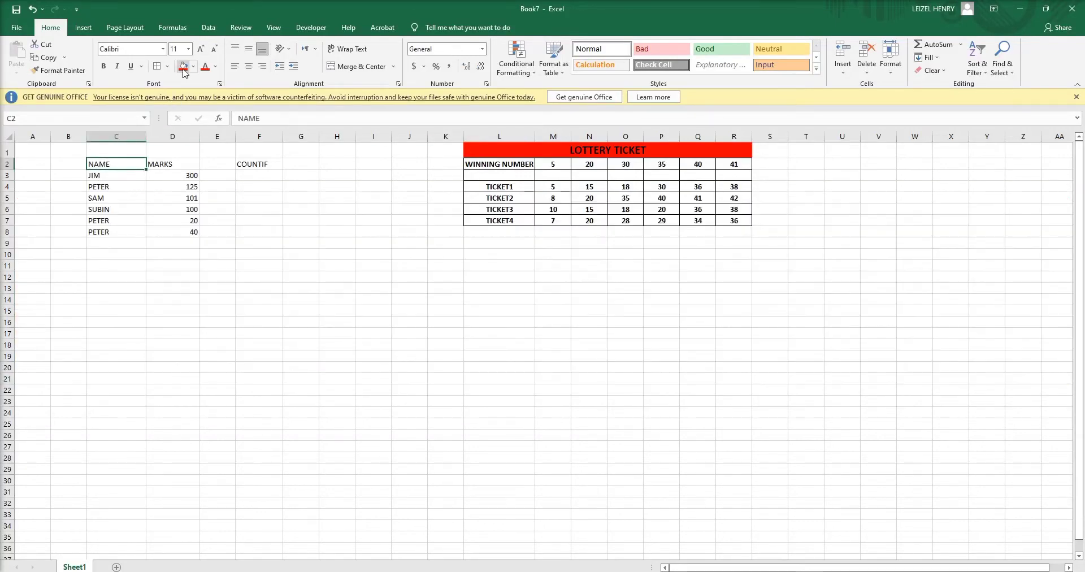
{"action": "left_click", "coordinate": [182, 67]}
{"action": "key", "text": "Right"}
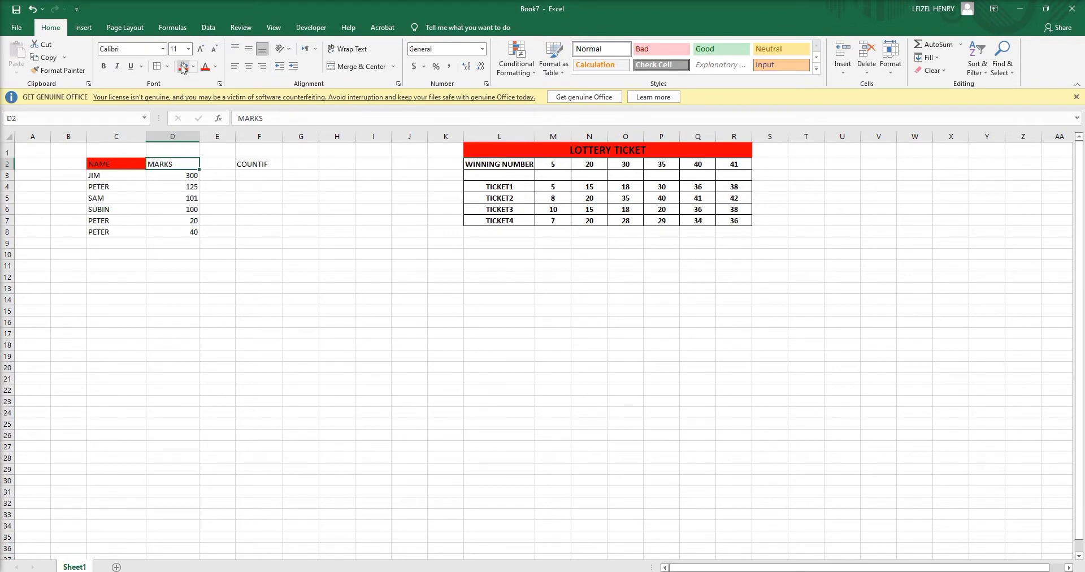
{"action": "left_click", "coordinate": [183, 67]}
{"action": "left_click_drag", "start_coordinate": [125, 165], "coordinate": [169, 165]}
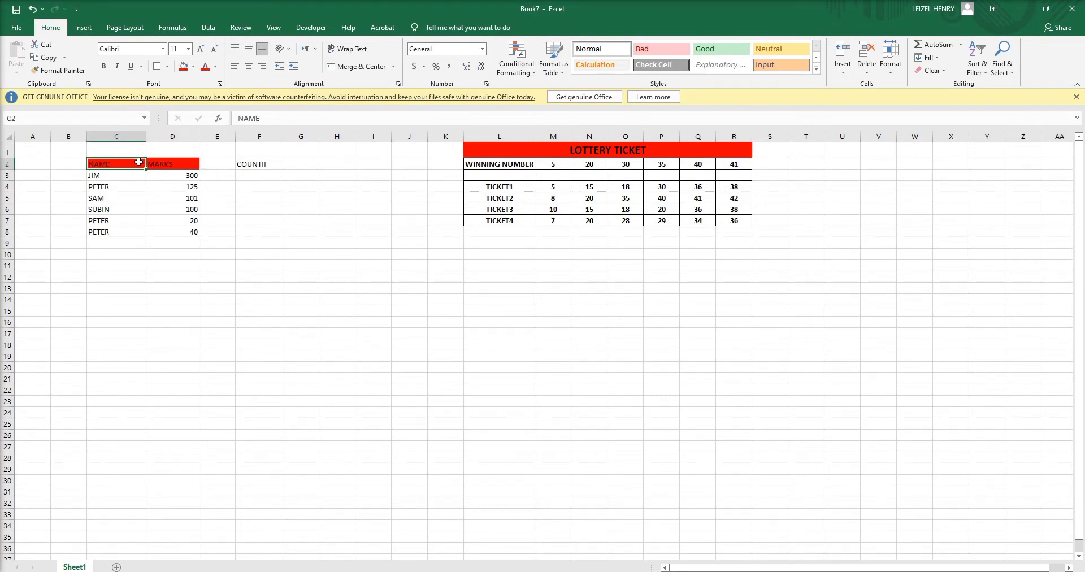
{"action": "left_click", "coordinate": [248, 67]}
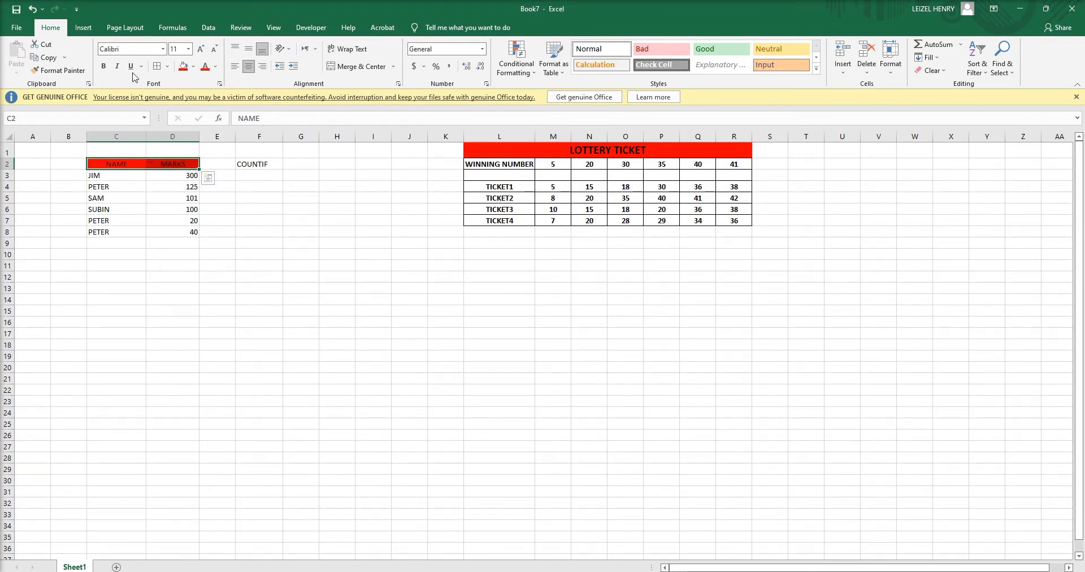
{"action": "left_click", "coordinate": [103, 66]}
- Style the COUNTIF heading in F2 with a dark blue fill and white, centred, bold text
{"action": "left_click", "coordinate": [250, 188]}
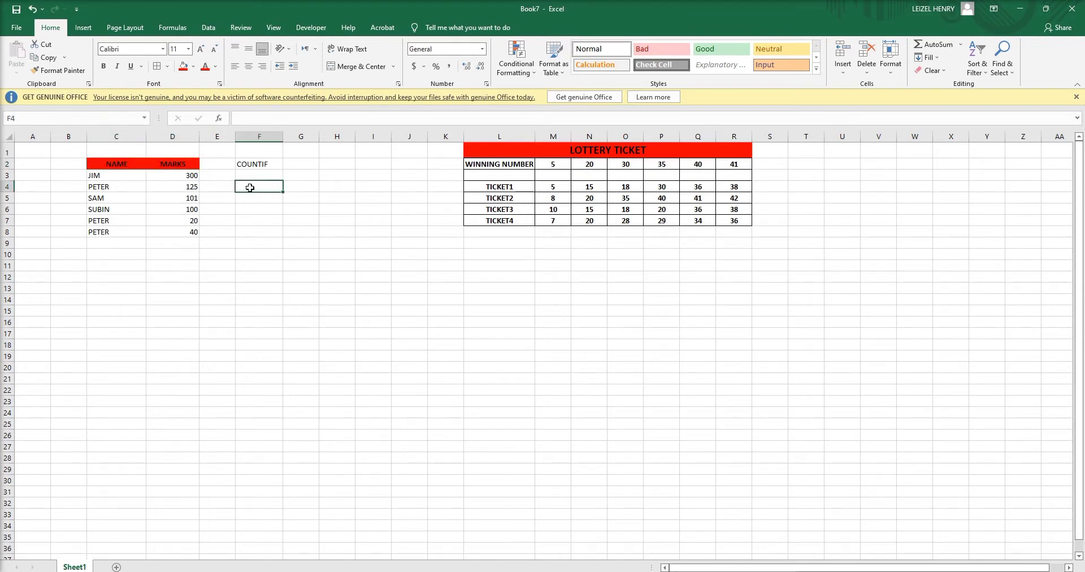
{"action": "left_click", "coordinate": [263, 164]}
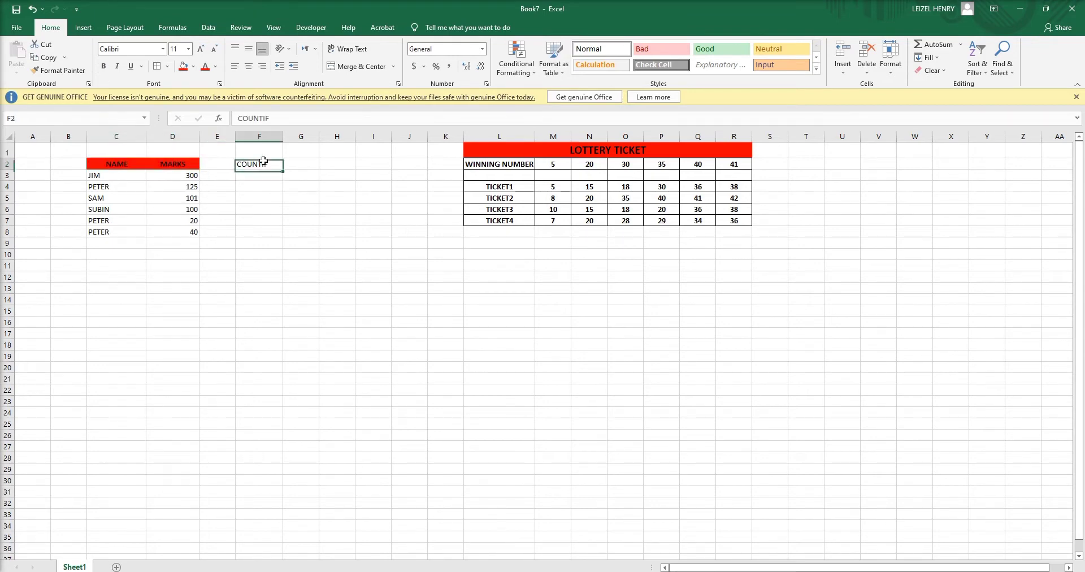
{"action": "left_click", "coordinate": [193, 66]}
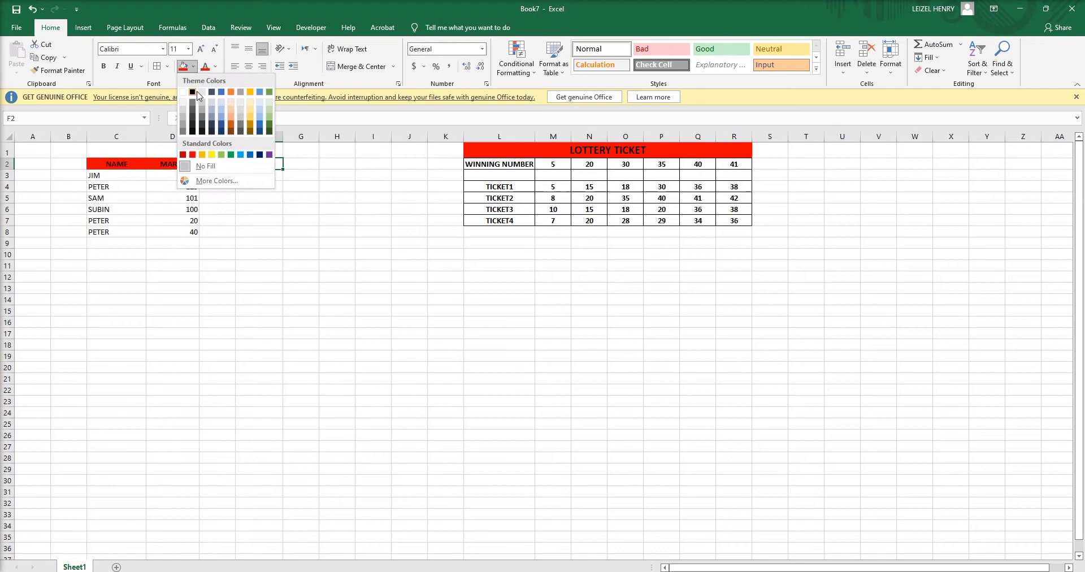
{"action": "left_click", "coordinate": [221, 124]}
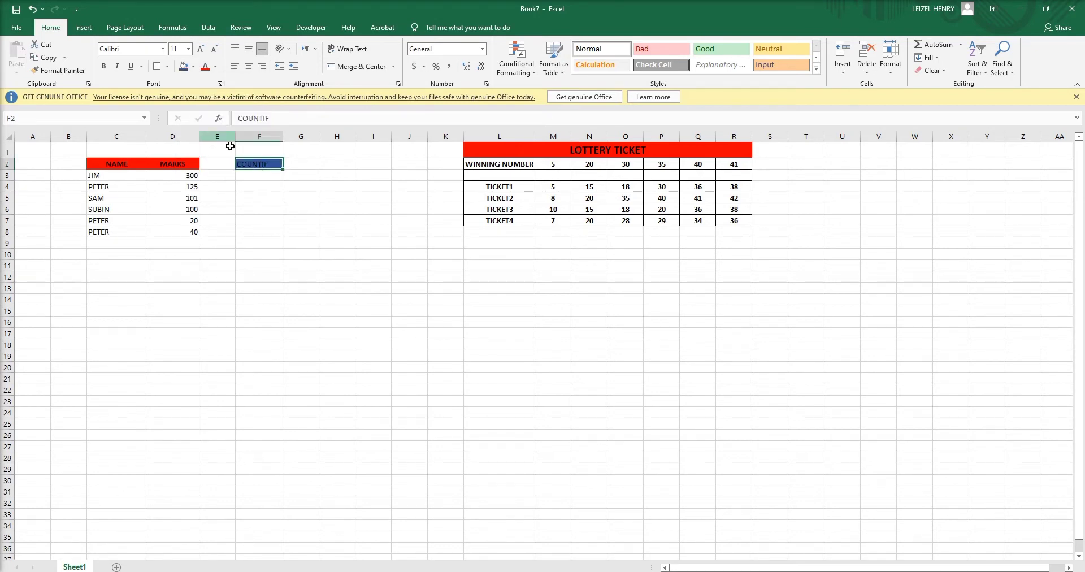
{"action": "left_click", "coordinate": [249, 67]}
{"action": "left_click", "coordinate": [215, 67]}
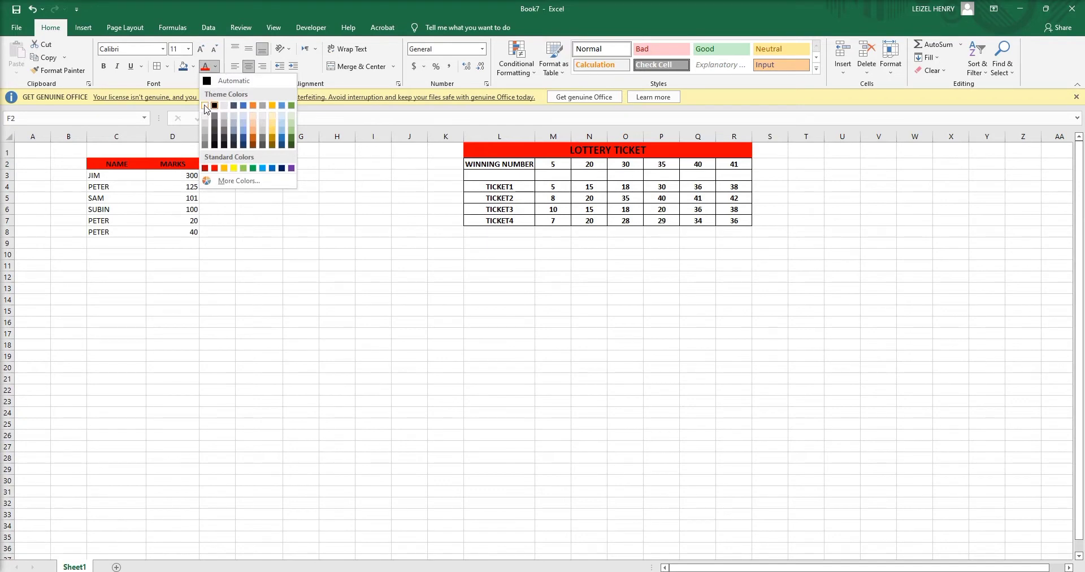
{"action": "left_click", "coordinate": [206, 100]}
{"action": "left_click", "coordinate": [261, 220]}
{"action": "left_click", "coordinate": [261, 165]}
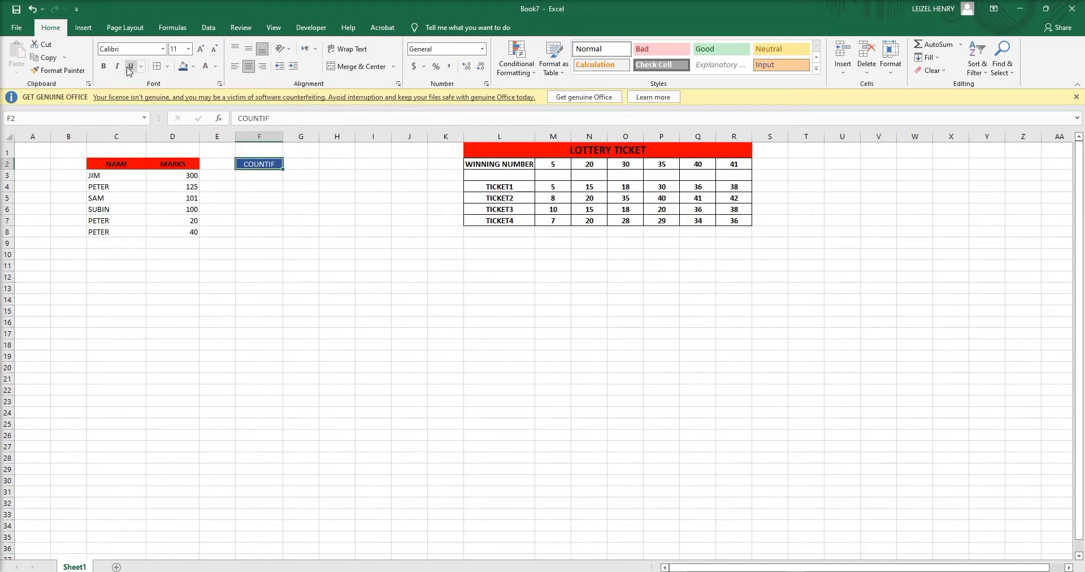
{"action": "left_click", "coordinate": [103, 66]}
{"action": "left_click", "coordinate": [190, 176]}
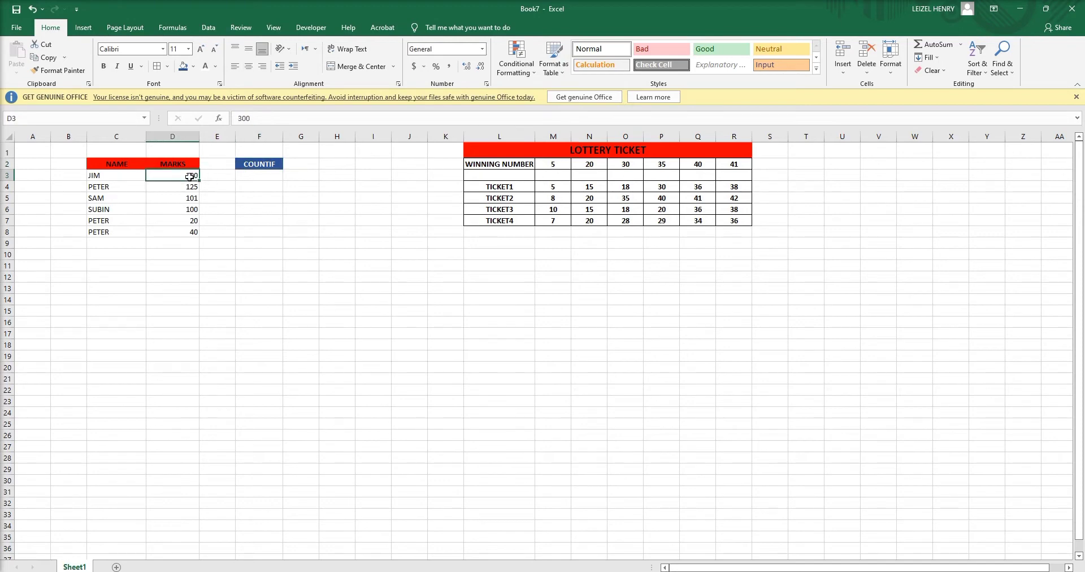
- Widen column E so it can fit the criterion labels
{"action": "left_click_drag", "start_coordinate": [194, 174], "coordinate": [185, 231]}
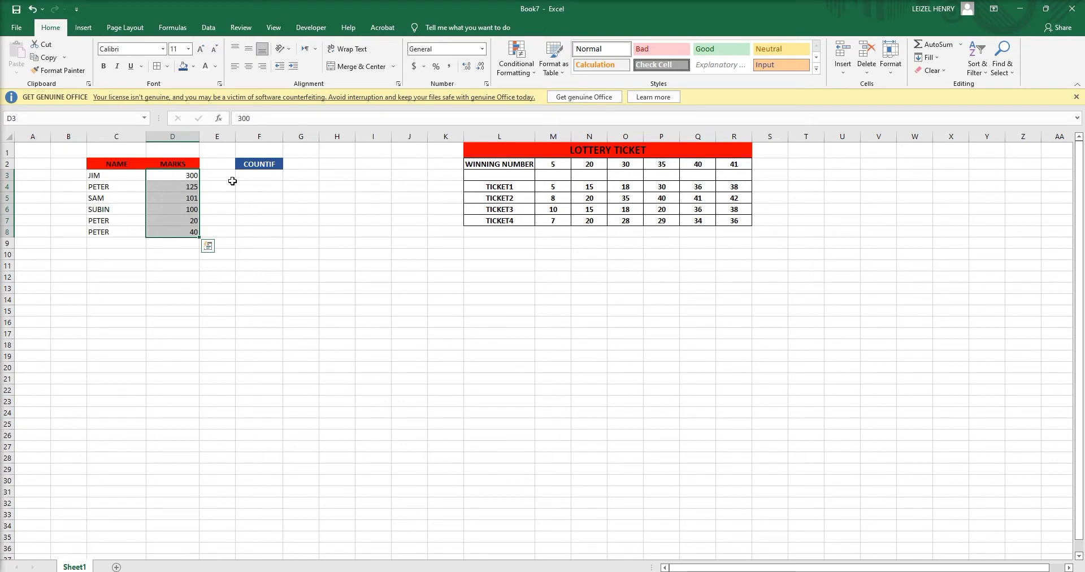
{"action": "left_click", "coordinate": [260, 175]}
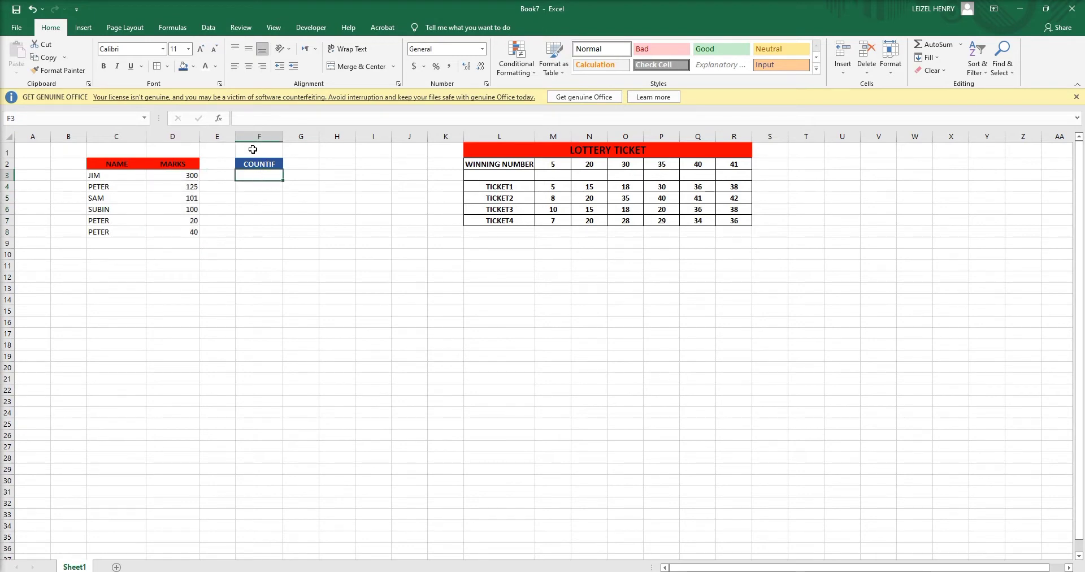
{"action": "left_click_drag", "start_coordinate": [235, 136], "coordinate": [296, 135]}
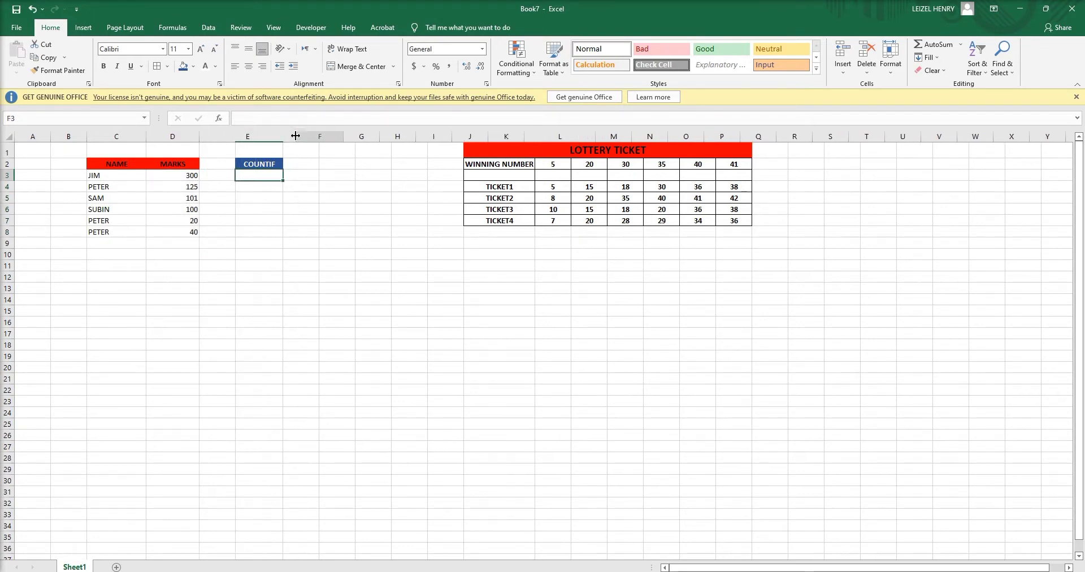
- Enter the labels MARKS >100 in E3 and NAME AS PETER in E4
{"action": "left_click", "coordinate": [269, 177]}
{"action": "type", "text": "MARKS >1"}
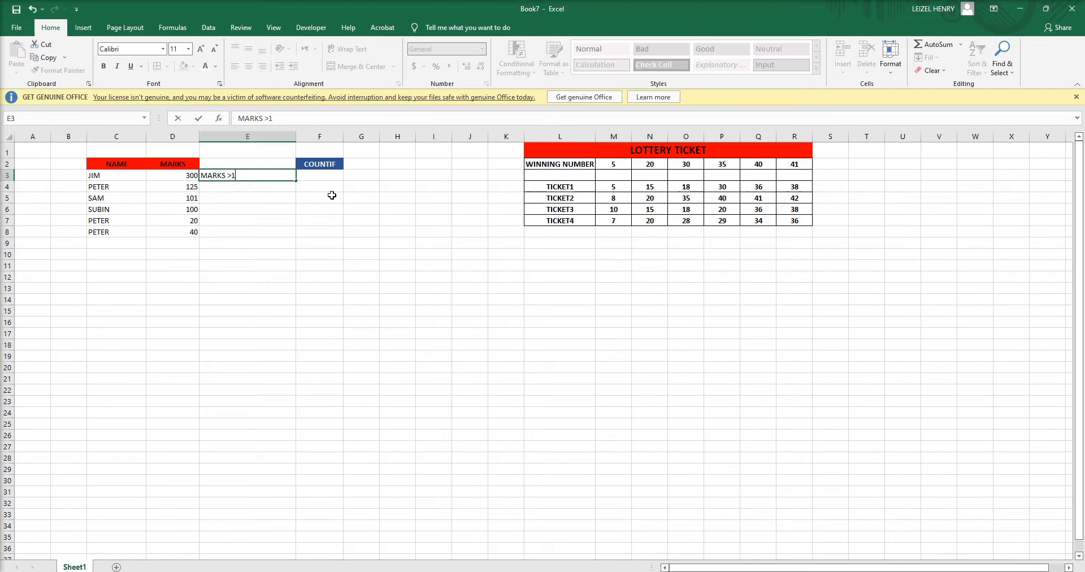
{"action": "type", "text": "00"}
{"action": "key", "text": "Return"}
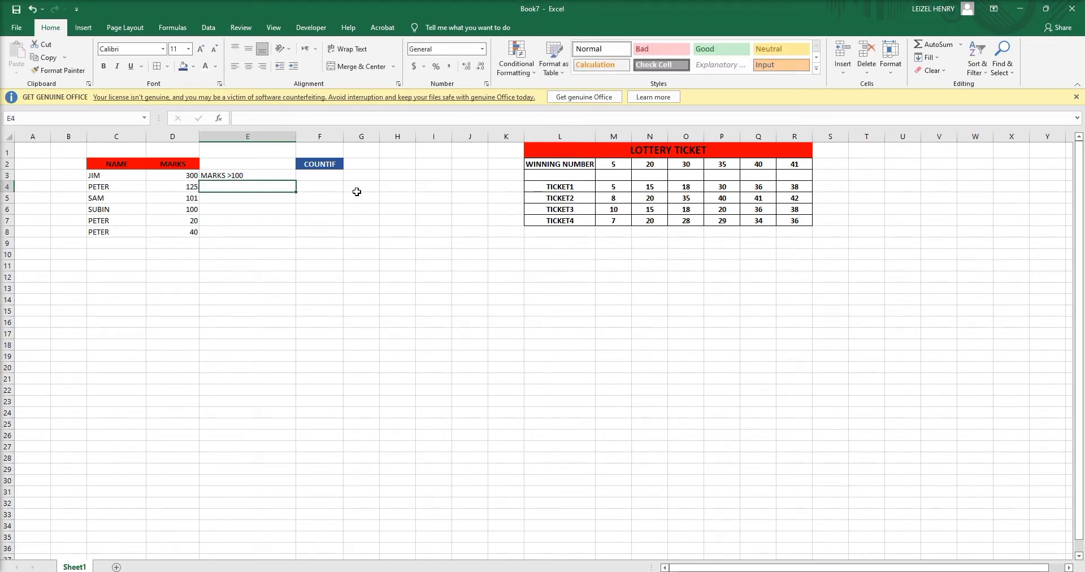
{"action": "type", "text": "NAME AS"}
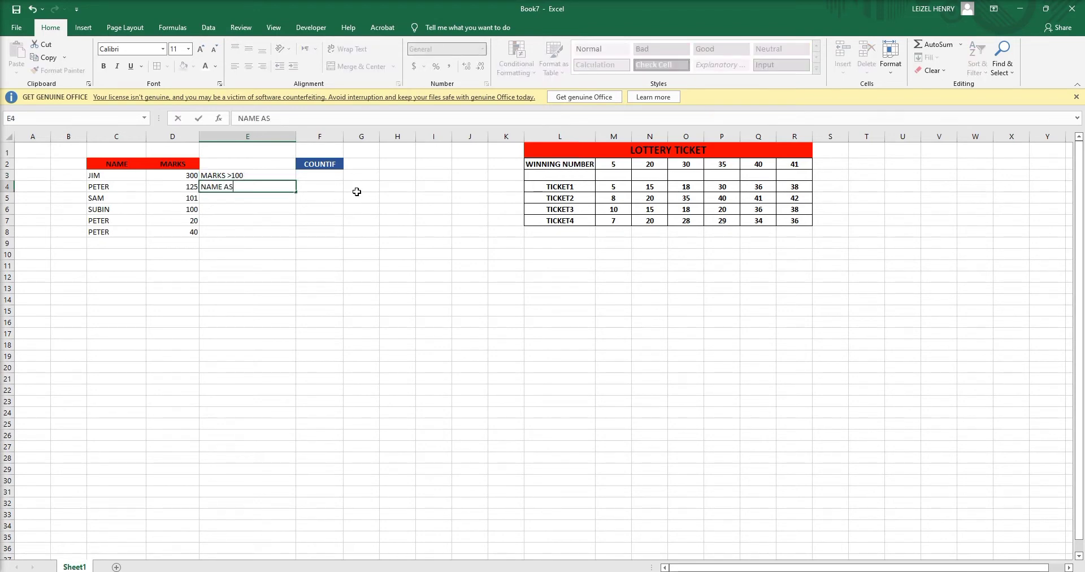
{"action": "type", "text": " PETER"}
{"action": "key", "text": "Tab"}
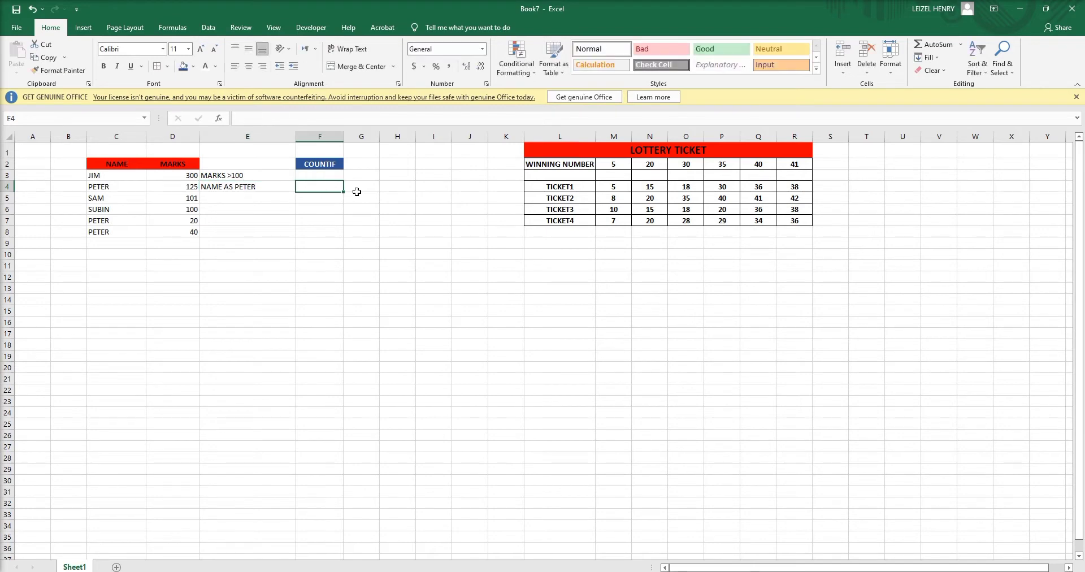
- Enter =COUNTIF($D$3:$D$8,">100") in F3, which returns 3
{"action": "left_click", "coordinate": [313, 175]}
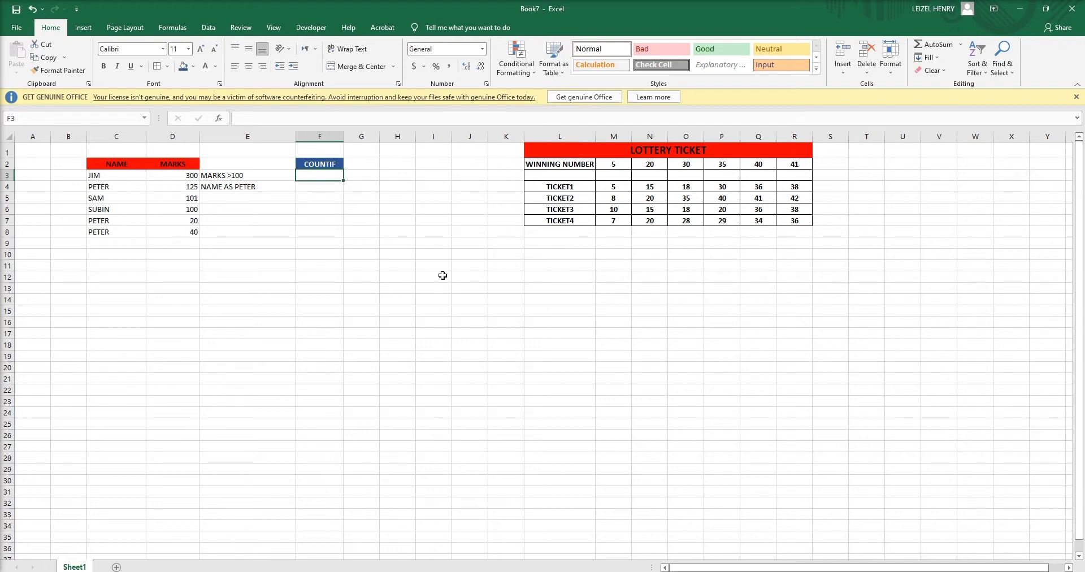
{"action": "type", "text": "=COUNTIF"}
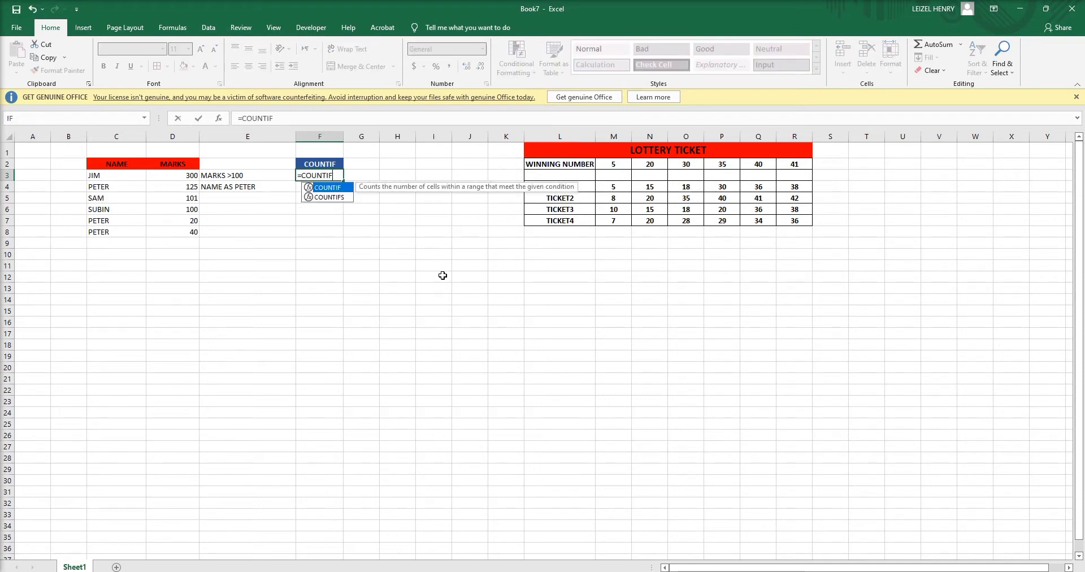
{"action": "type", "text": "("}
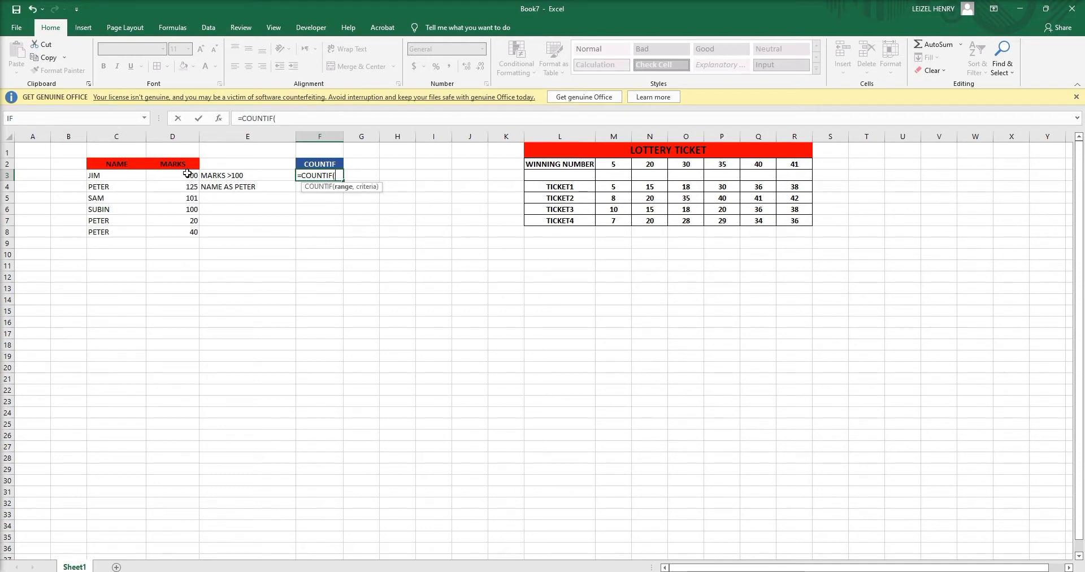
{"action": "left_click_drag", "start_coordinate": [187, 174], "coordinate": [191, 228]}
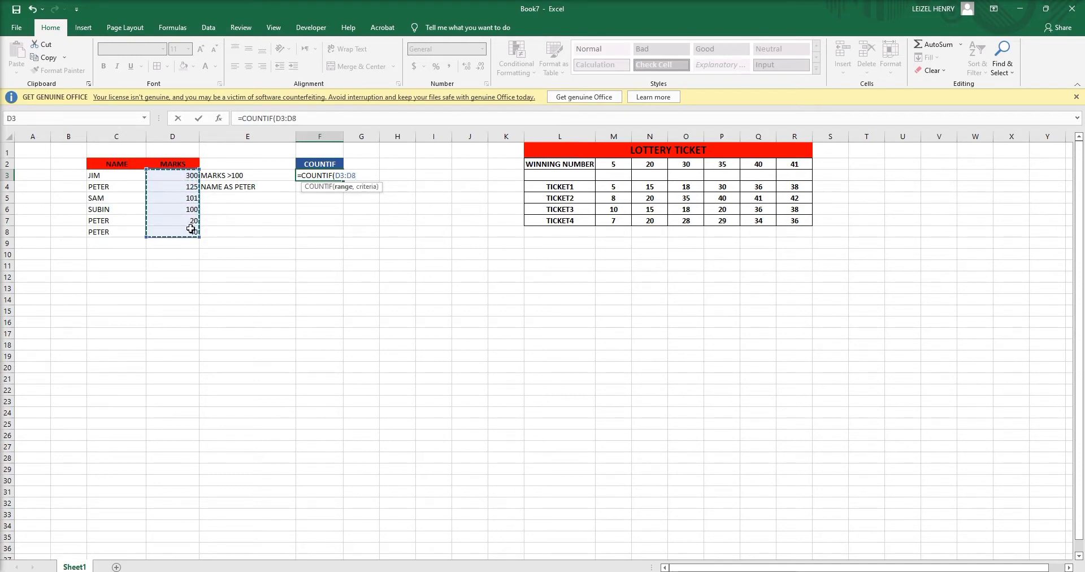
{"action": "key", "text": "F4"}
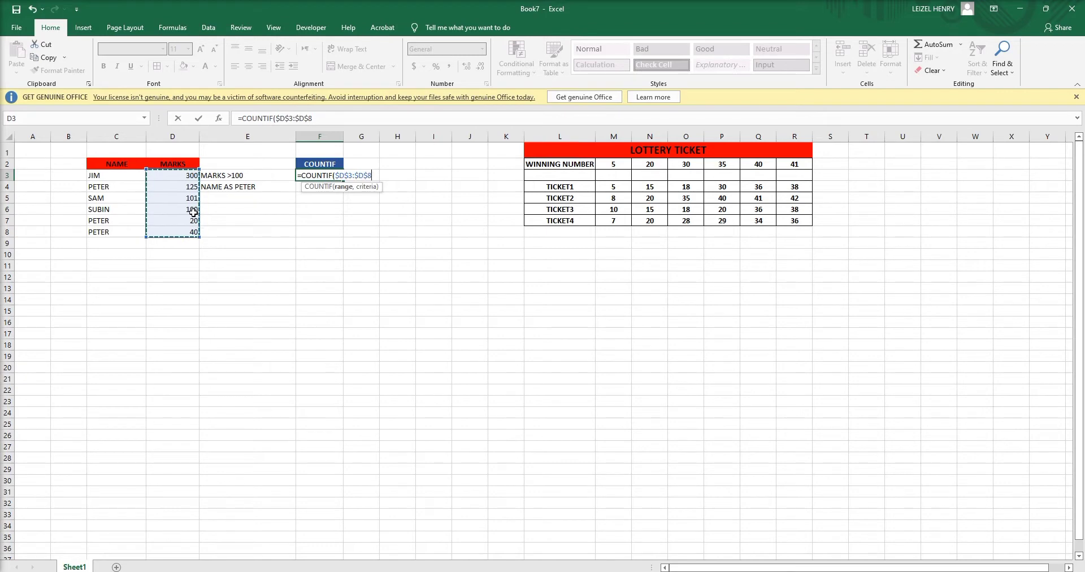
{"action": "type", "text": ",\">100"}
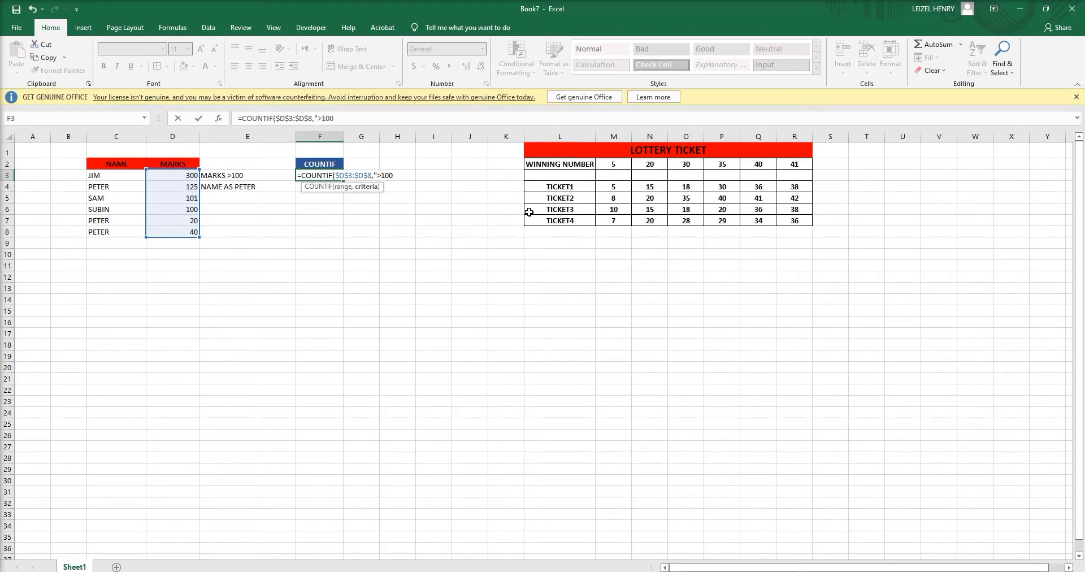
{"action": "type", "text": "\")"}
{"action": "key", "text": "Return"}
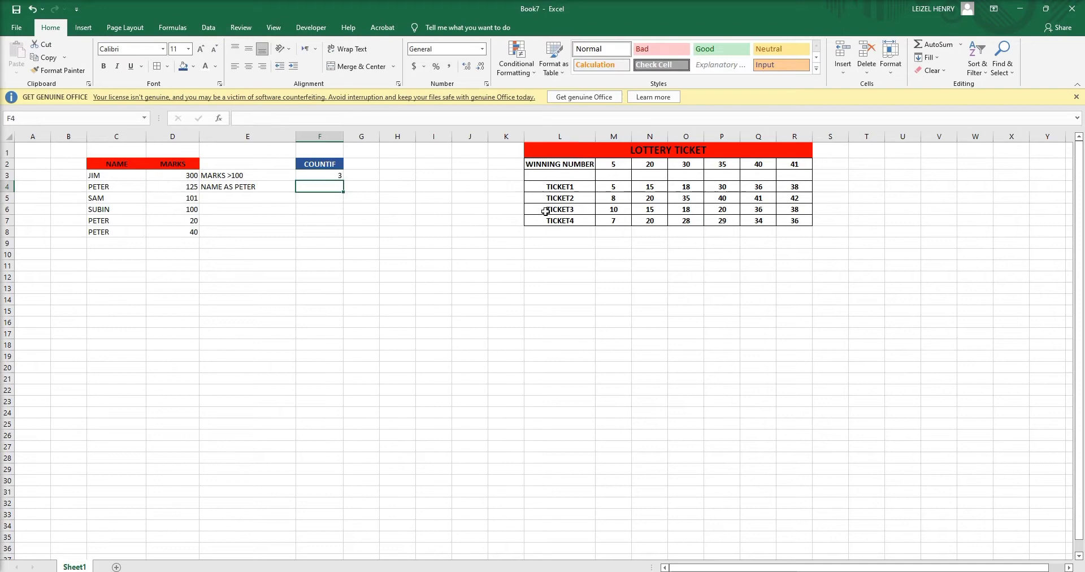
{"action": "left_click_drag", "start_coordinate": [191, 178], "coordinate": [193, 189]}
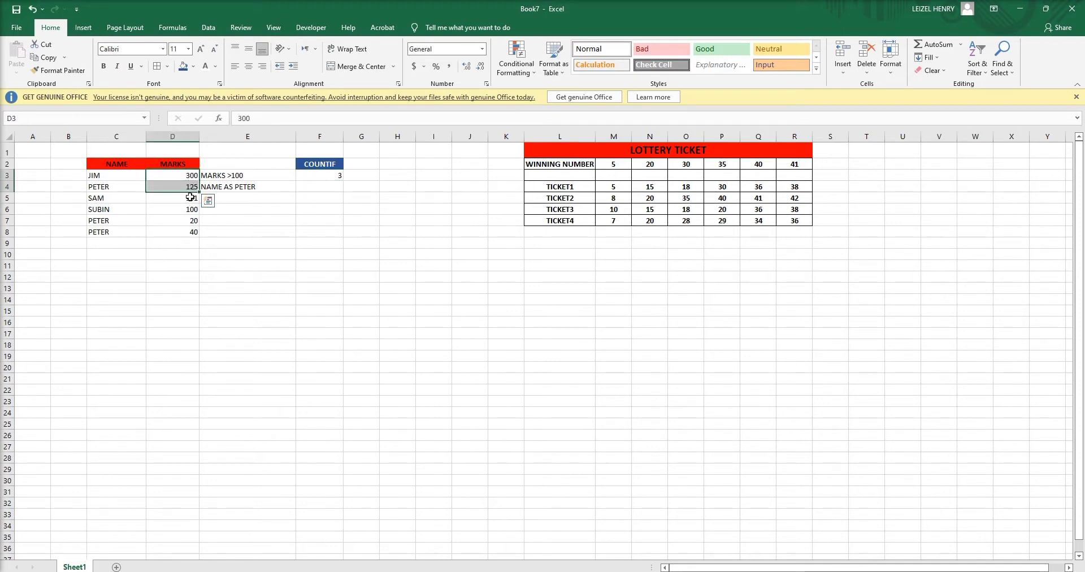
{"action": "left_click", "coordinate": [320, 185]}
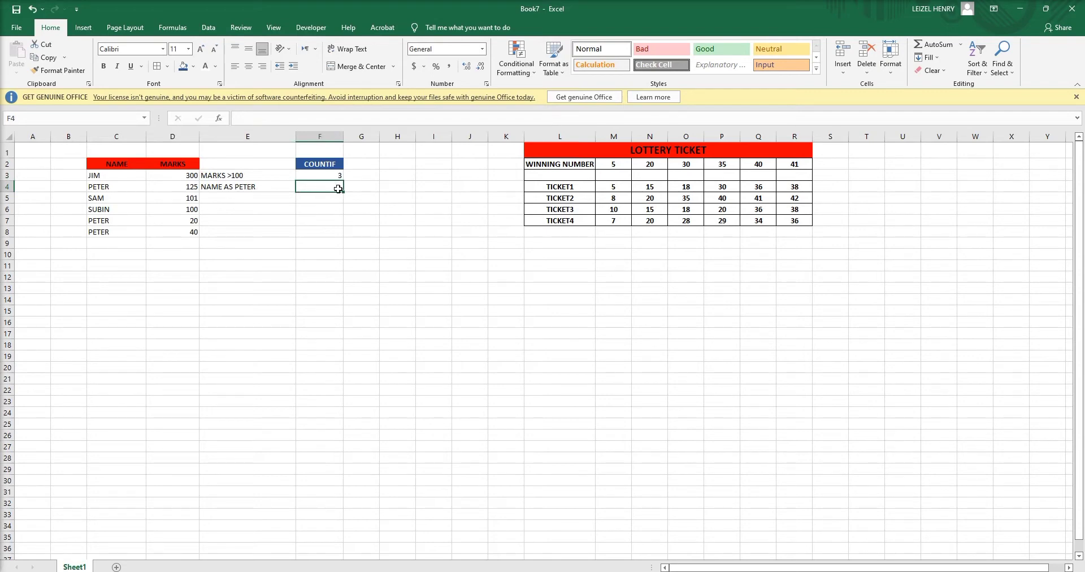
- Enter =COUNTIF($D$3:$D$8,"PETER") in F4, which returns 0
{"action": "type", "text": "="}
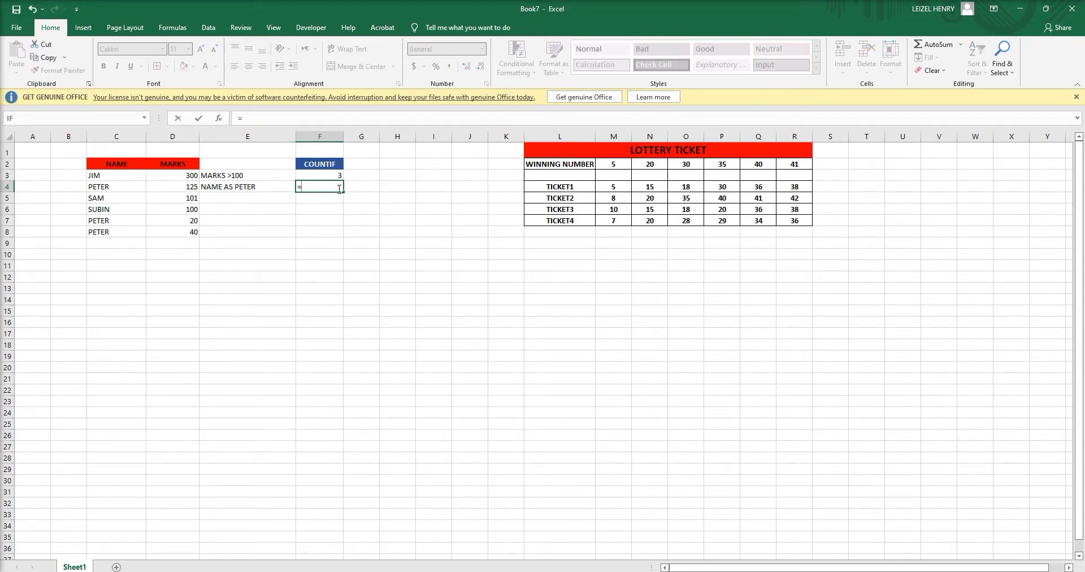
{"action": "type", "text": "COUNTIF("}
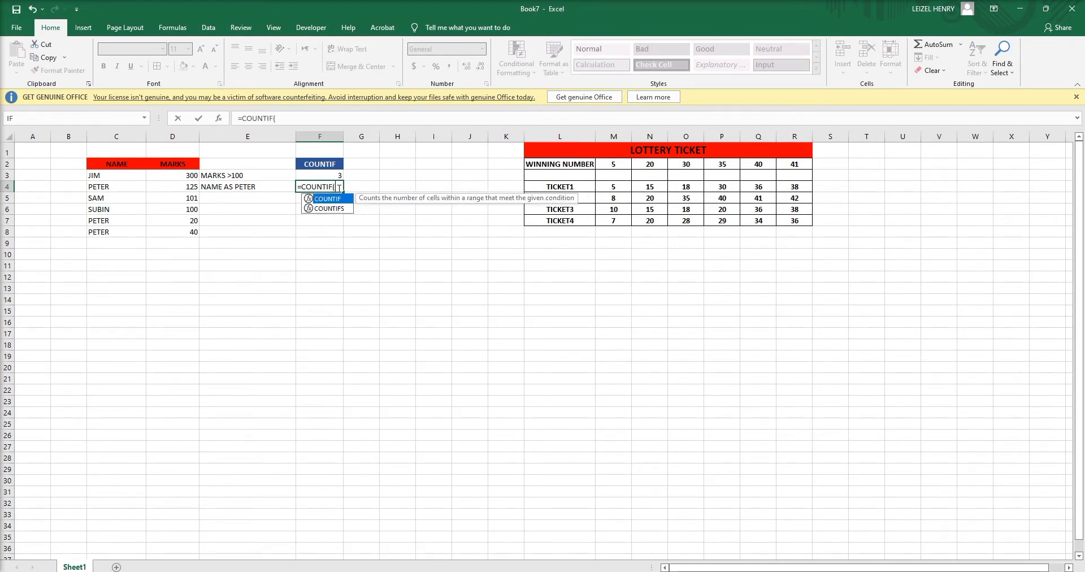
{"action": "left_click_drag", "start_coordinate": [189, 175], "coordinate": [194, 232]}
{"action": "key", "text": "F4"}
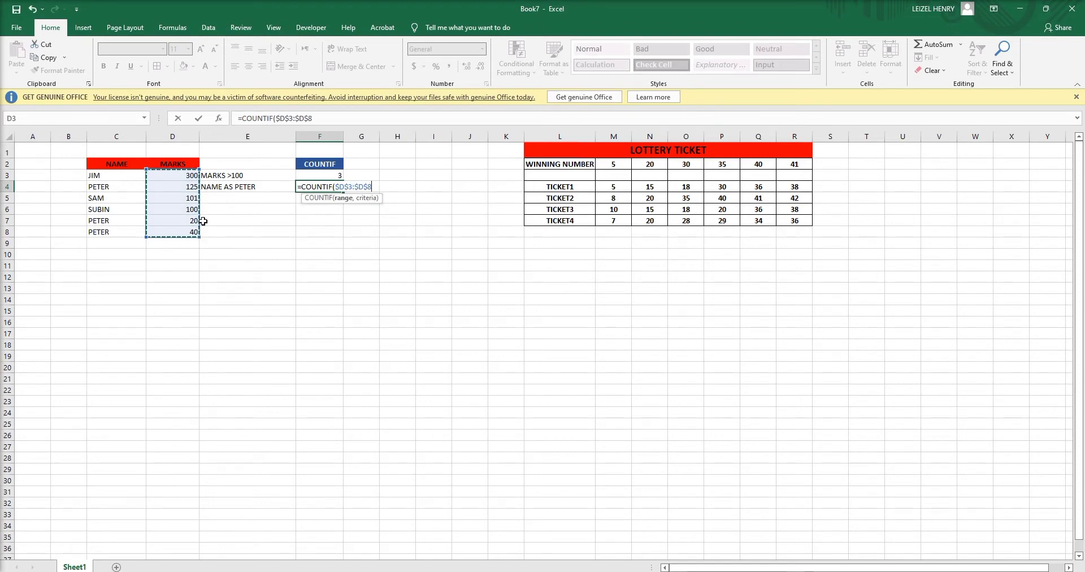
{"action": "type", "text": ",\""}
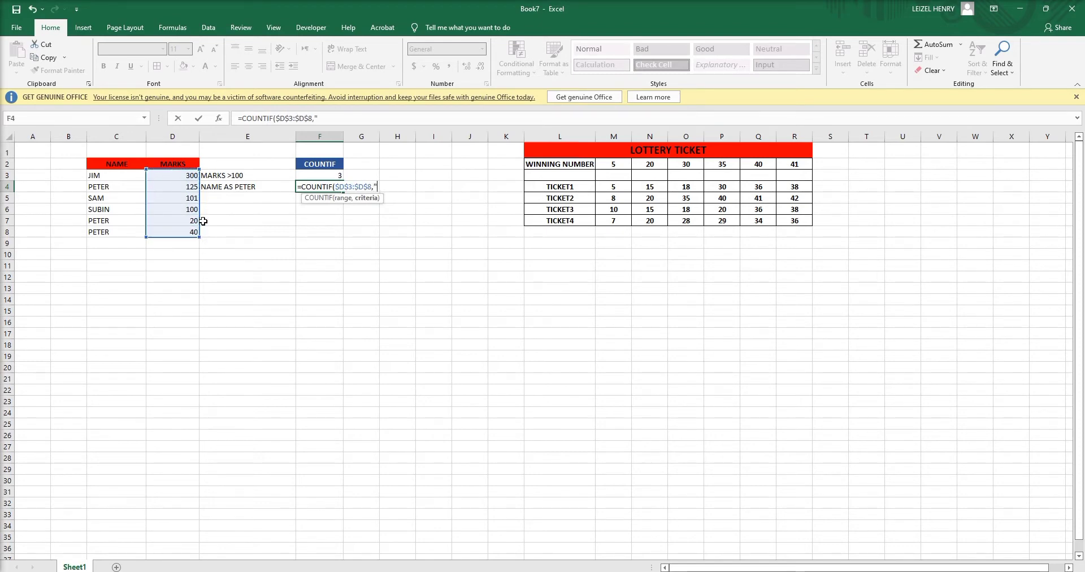
{"action": "type", "text": "PETER"}
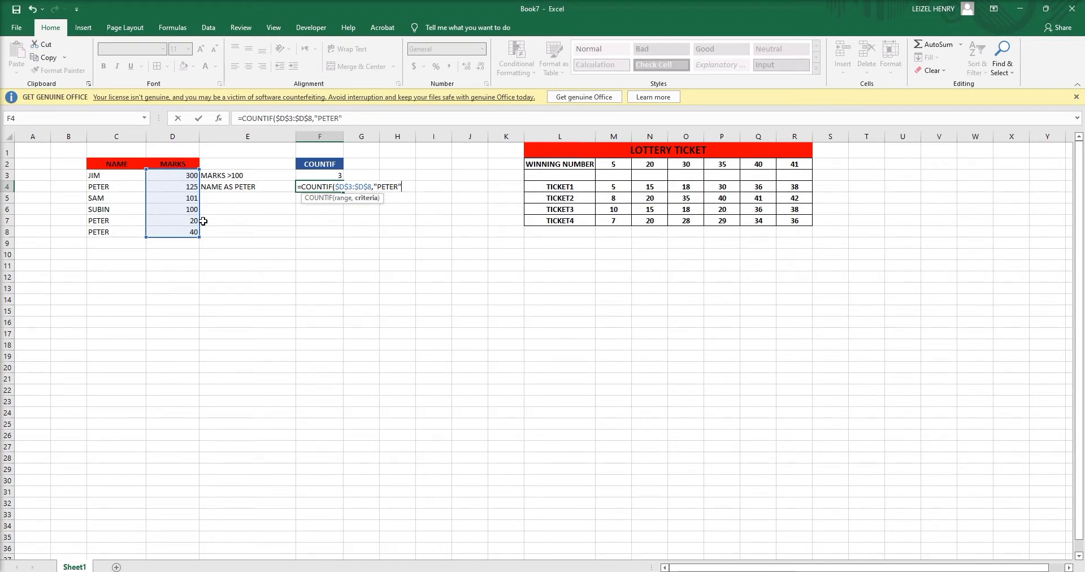
{"action": "type", "text": "\")"}
{"action": "key", "text": "Return"}
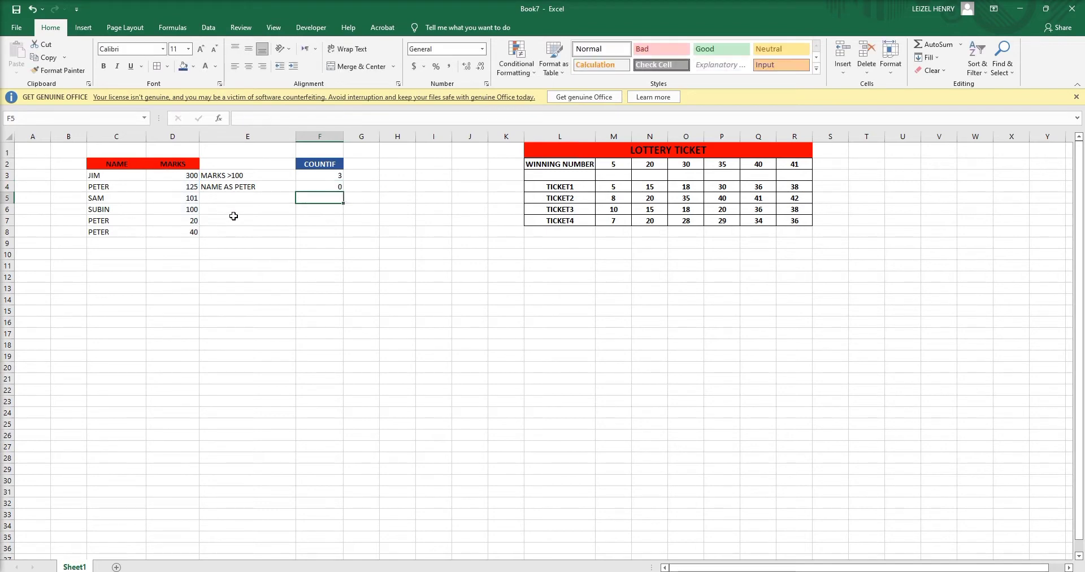
{"action": "left_click", "coordinate": [318, 187]}
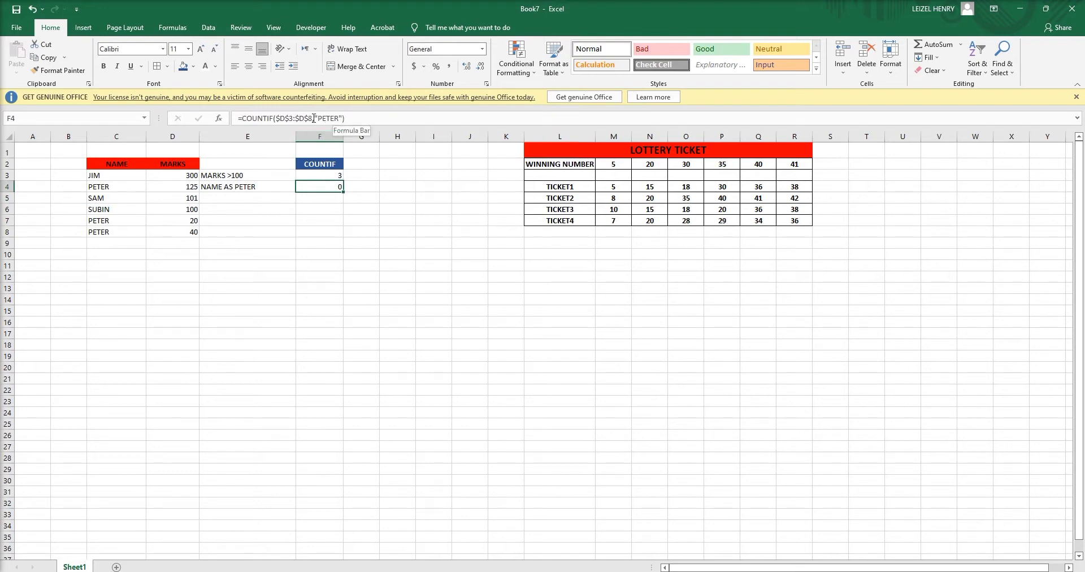
- Change the F4 count range from the marks to the names $C$3:$C$8
{"action": "left_click", "coordinate": [310, 118]}
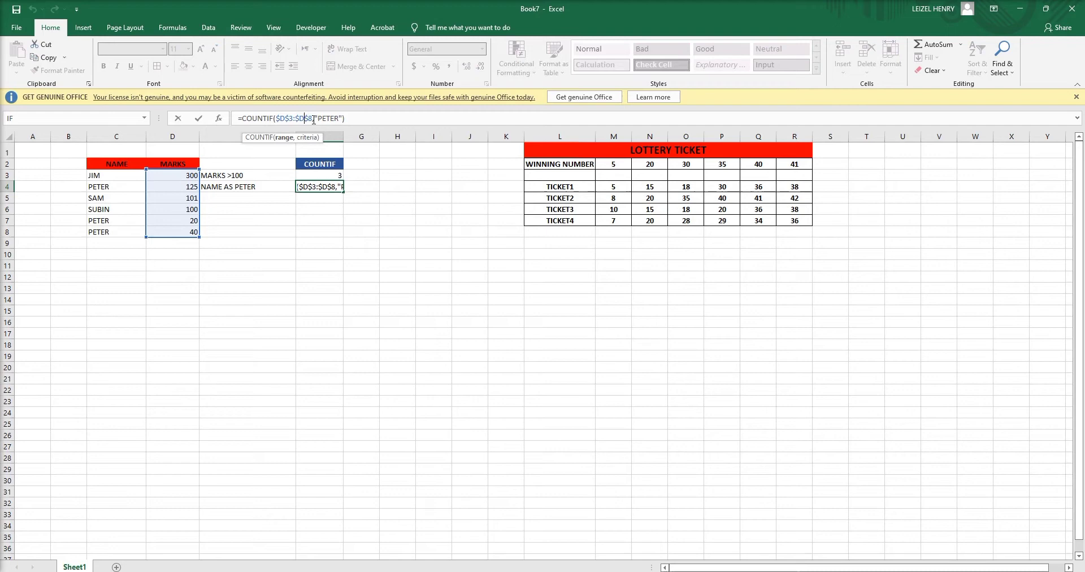
{"action": "left_click_drag", "start_coordinate": [312, 118], "coordinate": [278, 117]}
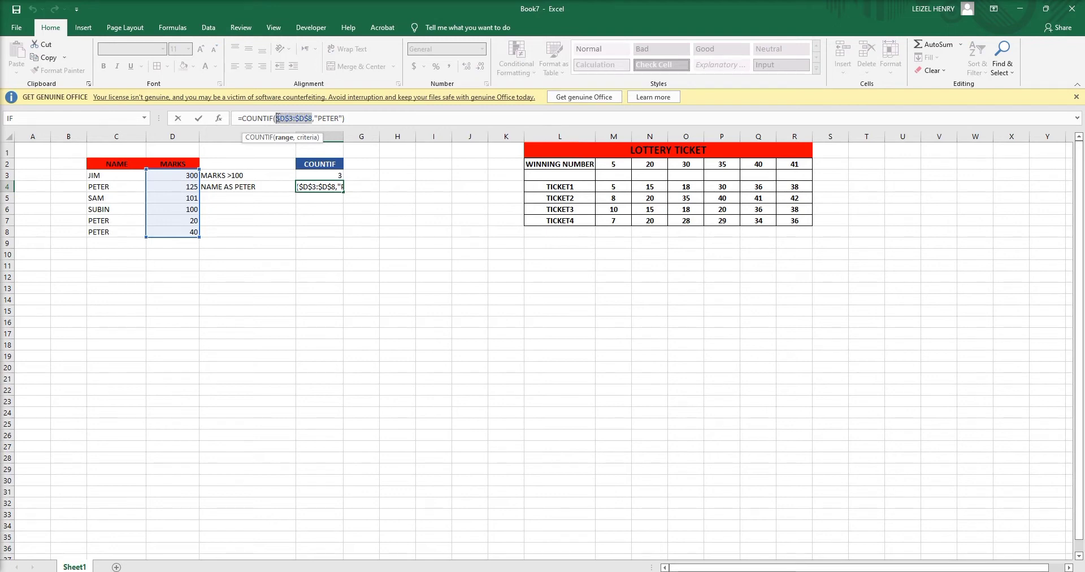
{"action": "key", "text": "BackSpace"}
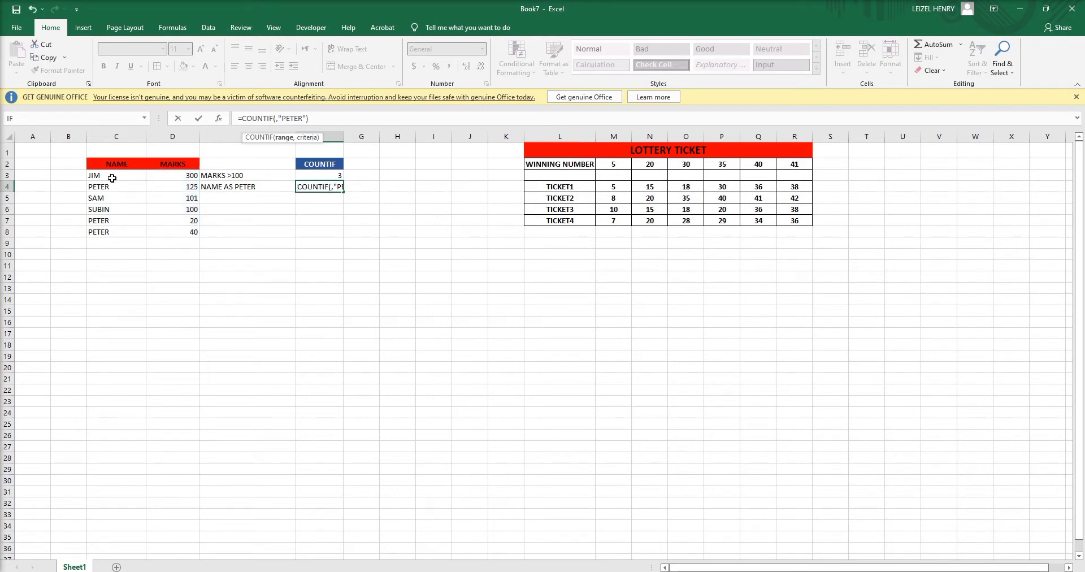
{"action": "left_click_drag", "start_coordinate": [112, 175], "coordinate": [111, 236]}
{"action": "key", "text": "F4"}
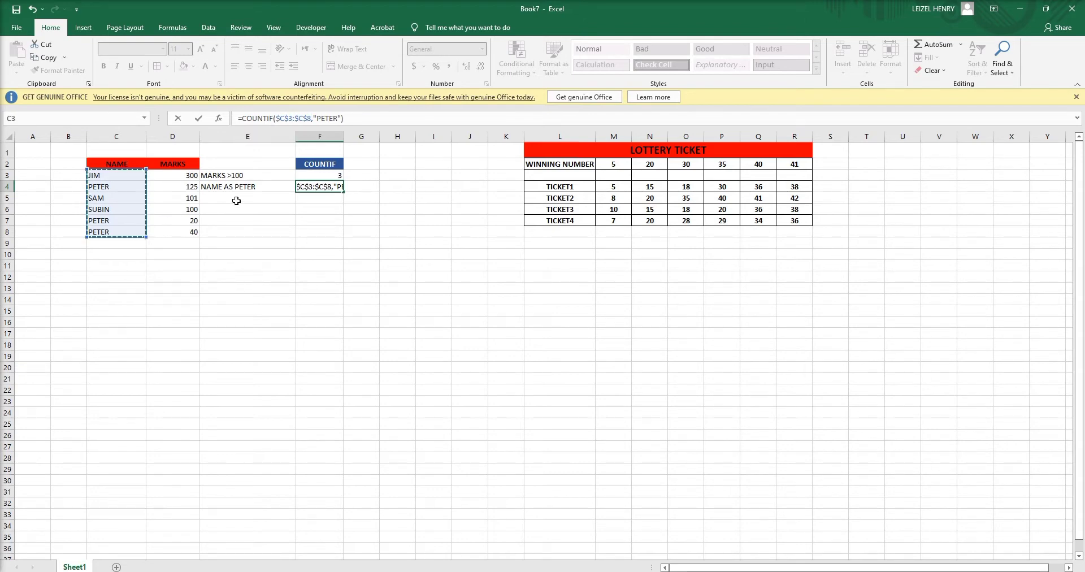
{"action": "key", "text": "Return"}
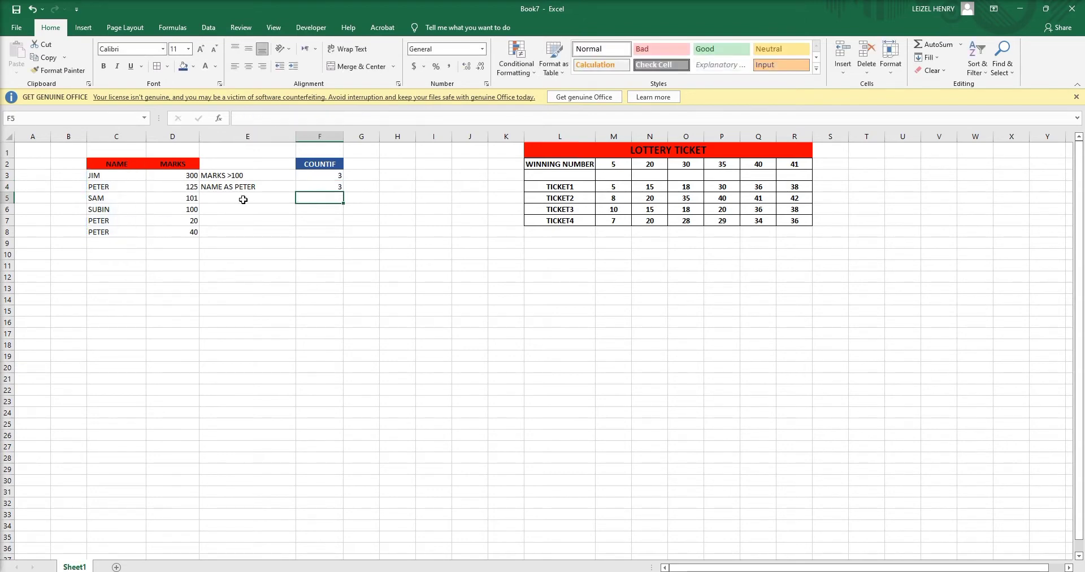
{"action": "left_click", "coordinate": [104, 229]}
{"action": "left_click", "coordinate": [105, 188]}
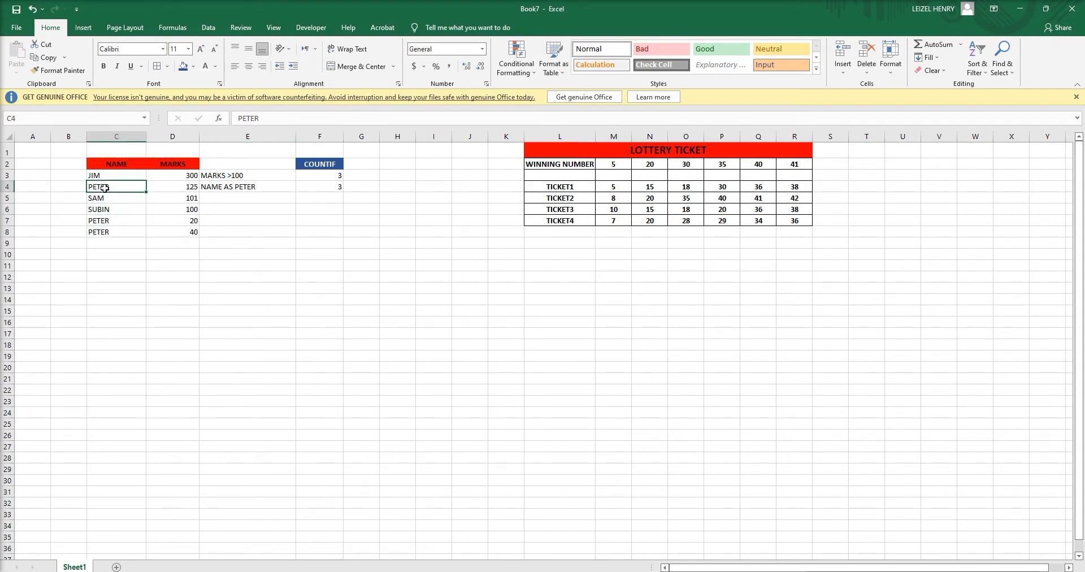
- Replace the PETER criterion in F4 with SAM so it returns 1
{"action": "left_click", "coordinate": [323, 187]}
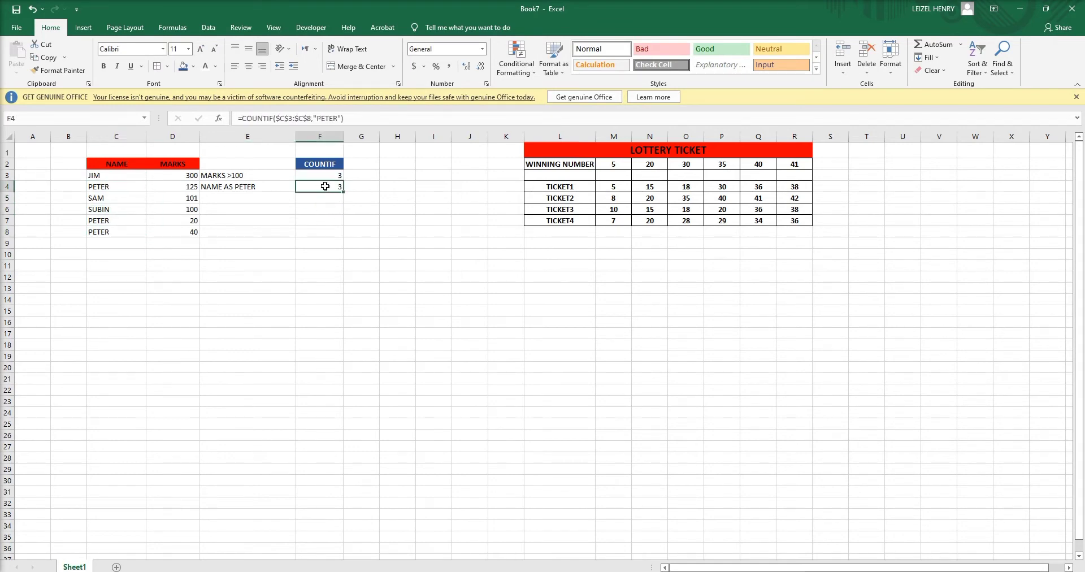
{"action": "left_click", "coordinate": [338, 118]}
{"action": "key", "text": "BackSpace"}
{"action": "key", "text": "BackSpace"}
{"action": "key", "text": "BackSpace"}
{"action": "key", "text": "BackSpace"}
{"action": "key", "text": "BackSpace"}
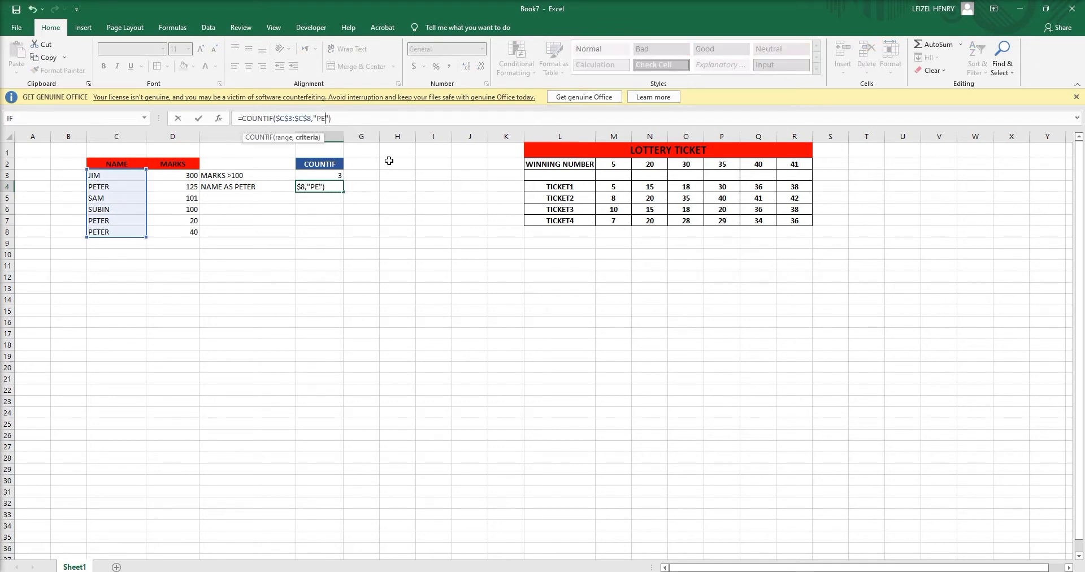
{"action": "type", "text": "SAM"}
{"action": "key", "text": "Return"}
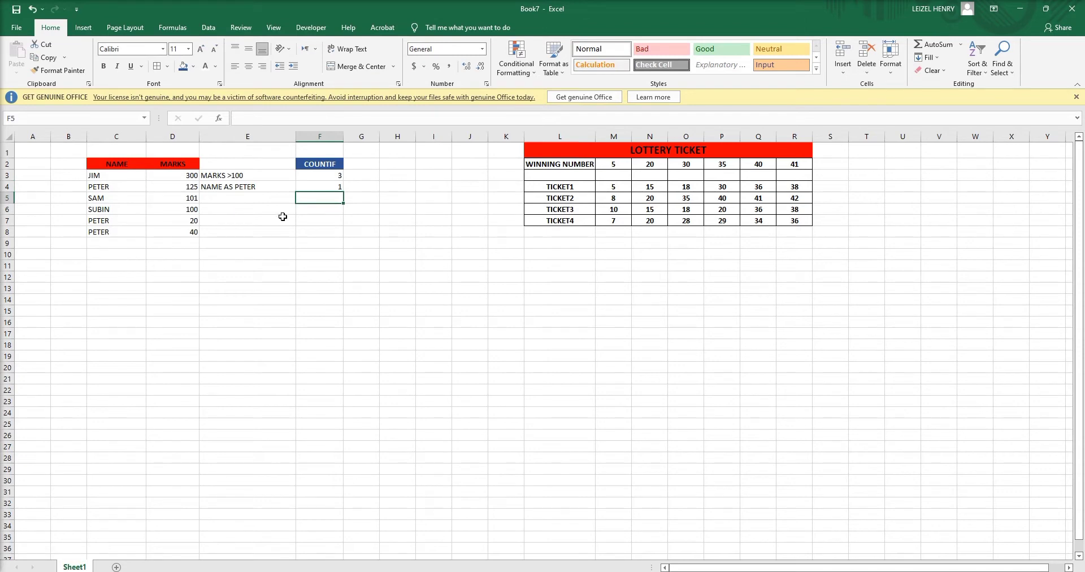
- Relabel E4 as NAME AS SAM and review the F3 formula unchanged
{"action": "double_click", "coordinate": [255, 186]}
{"action": "left_click_drag", "start_coordinate": [255, 185], "coordinate": [243, 184]}
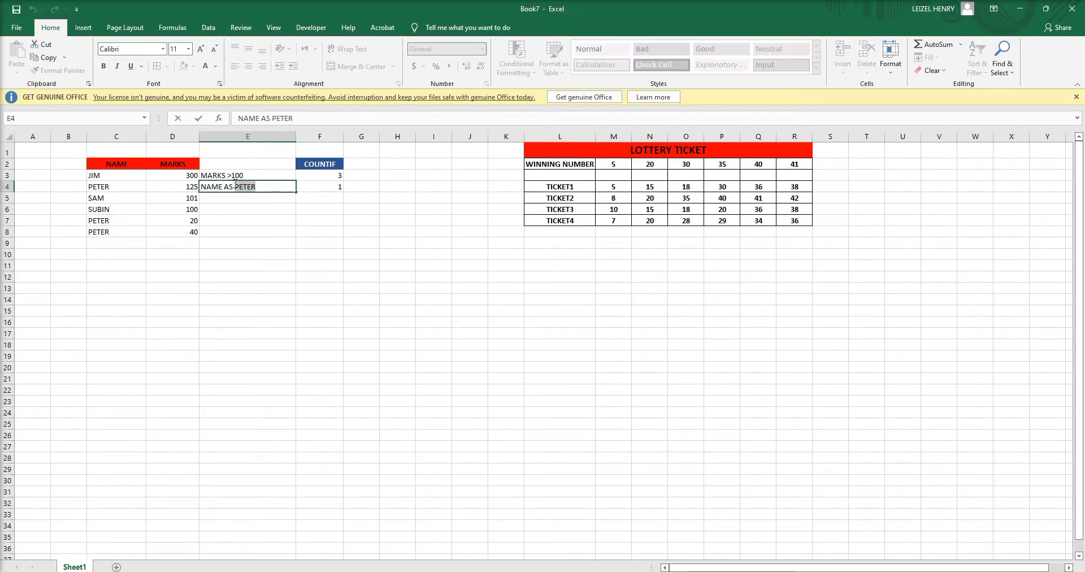
{"action": "type", "text": "SAM"}
{"action": "key", "text": "Return"}
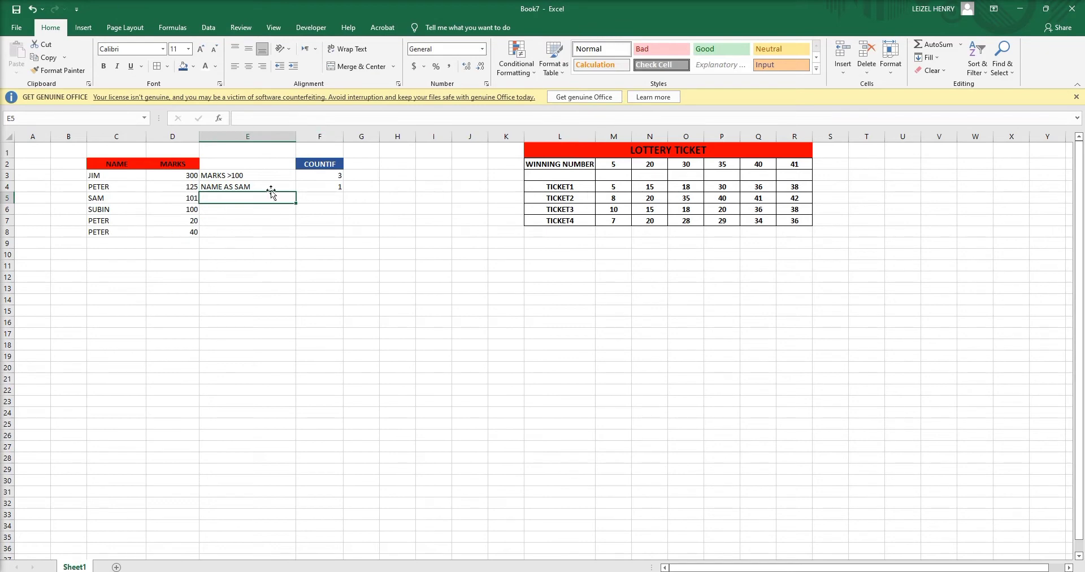
{"action": "left_click", "coordinate": [334, 176]}
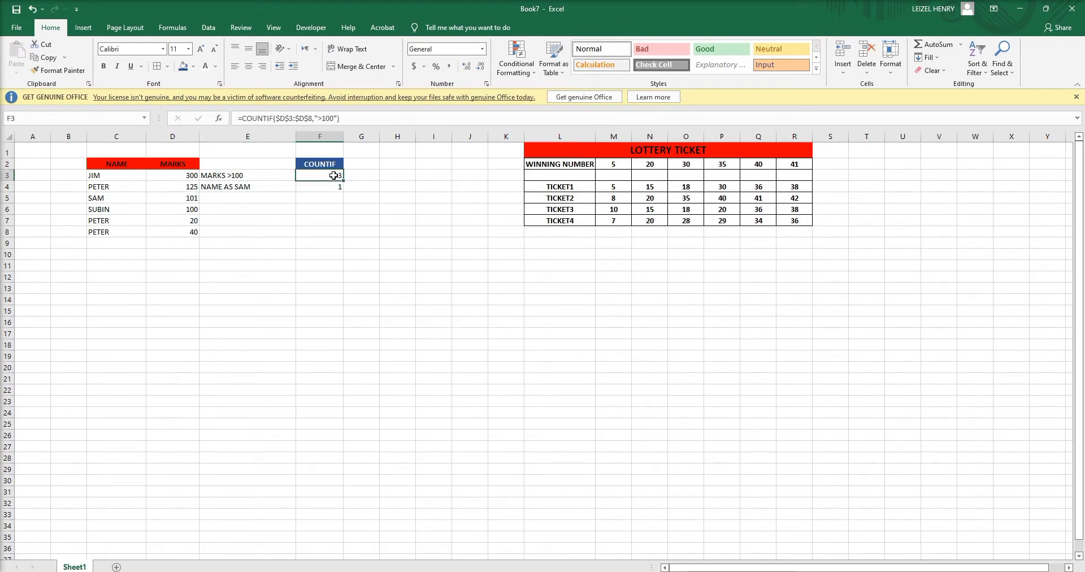
{"action": "left_click", "coordinate": [301, 116]}
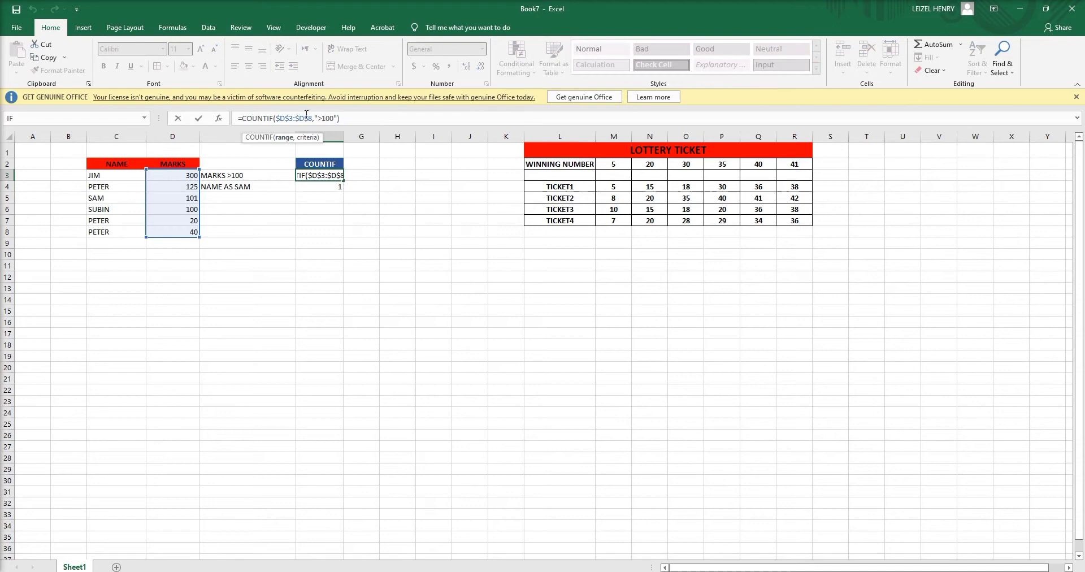
{"action": "left_click", "coordinate": [301, 264]}
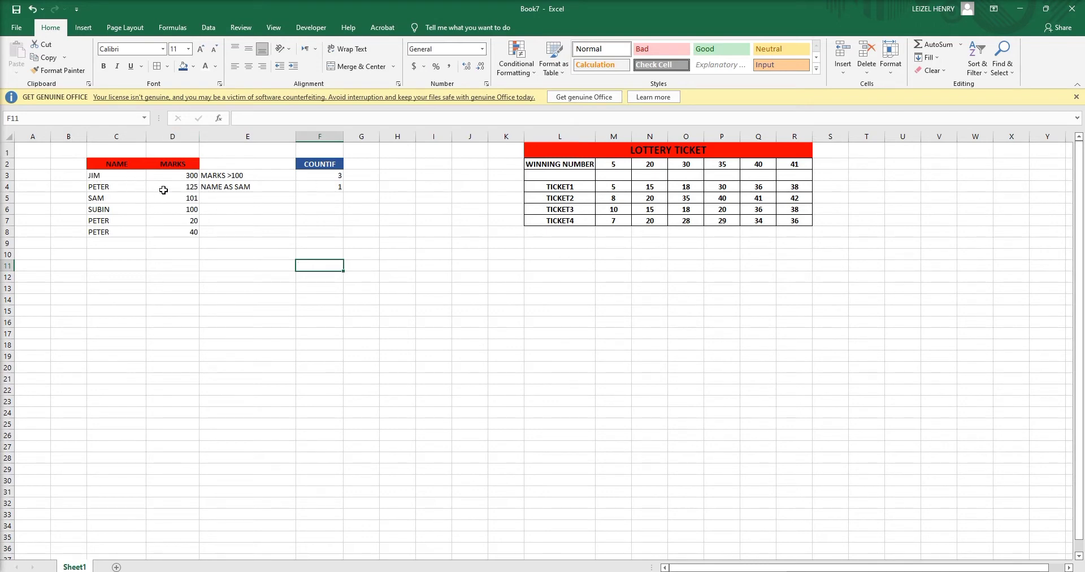
- Create a formula-based conditional formatting rule =D3>125 for the marks D3:D8
{"action": "left_click_drag", "start_coordinate": [179, 178], "coordinate": [177, 238]}
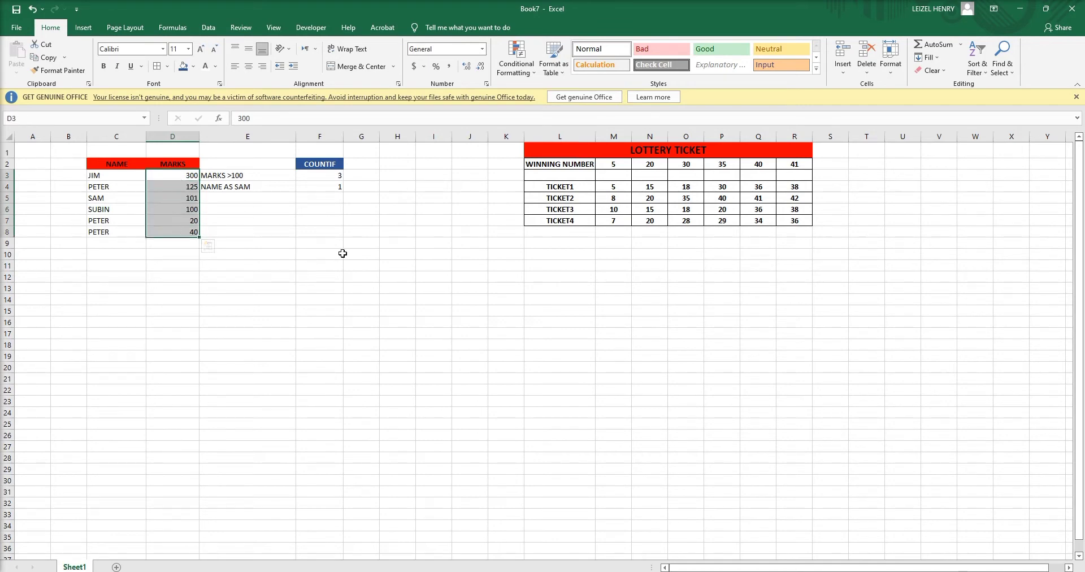
{"action": "left_click", "coordinate": [528, 77]}
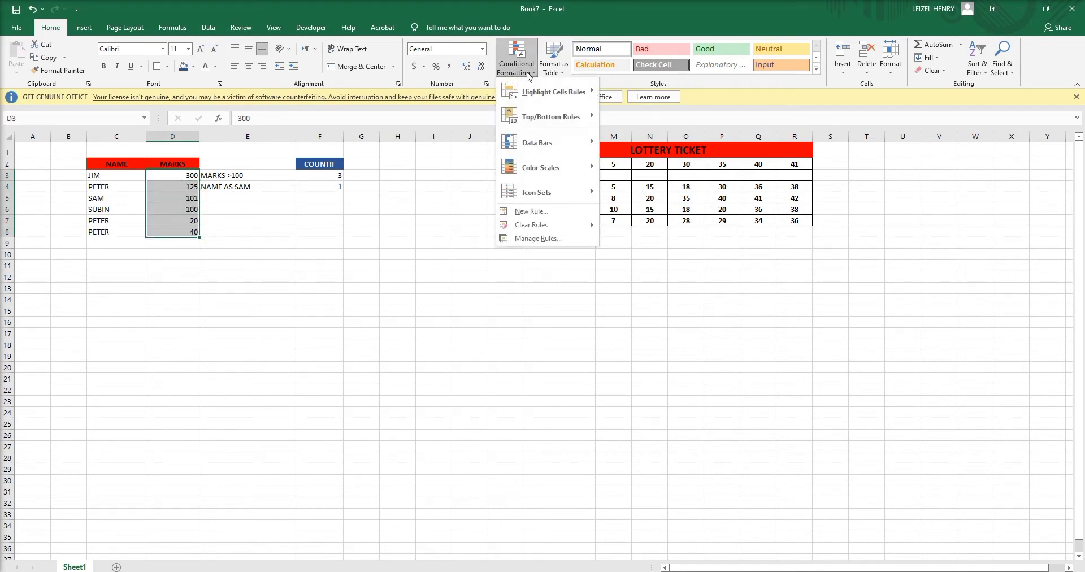
{"action": "left_click", "coordinate": [523, 217]}
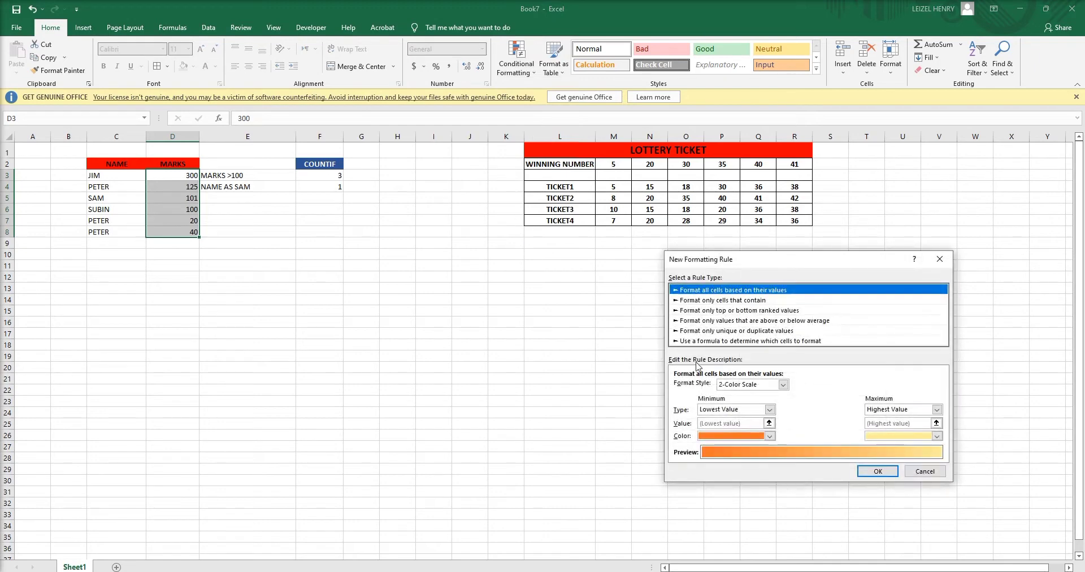
{"action": "left_click", "coordinate": [723, 341]}
{"action": "left_click", "coordinate": [714, 386]}
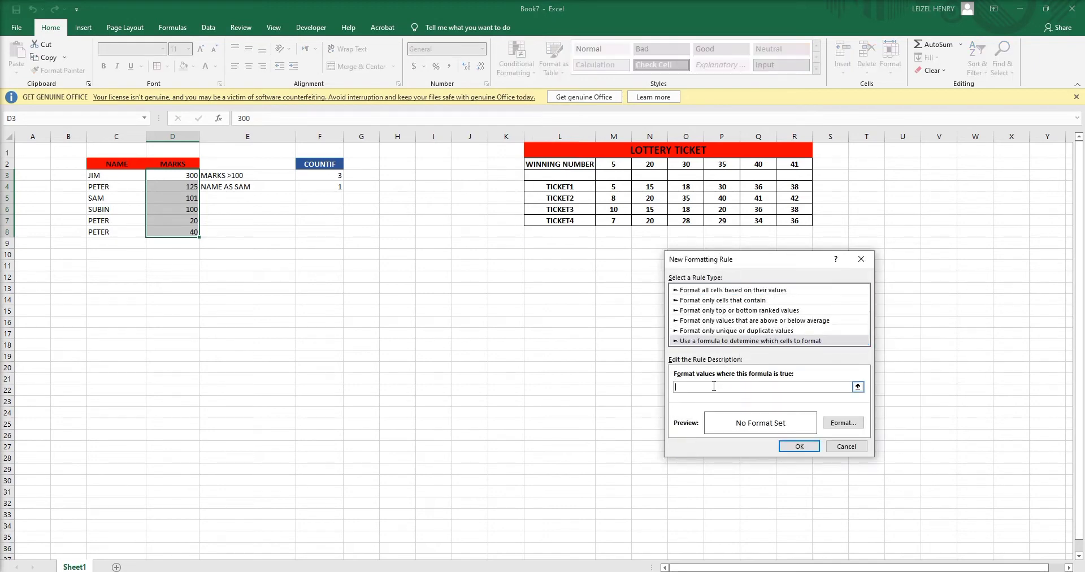
{"action": "left_click", "coordinate": [188, 177]}
{"action": "left_click", "coordinate": [694, 387]}
{"action": "type", "text": ">"}
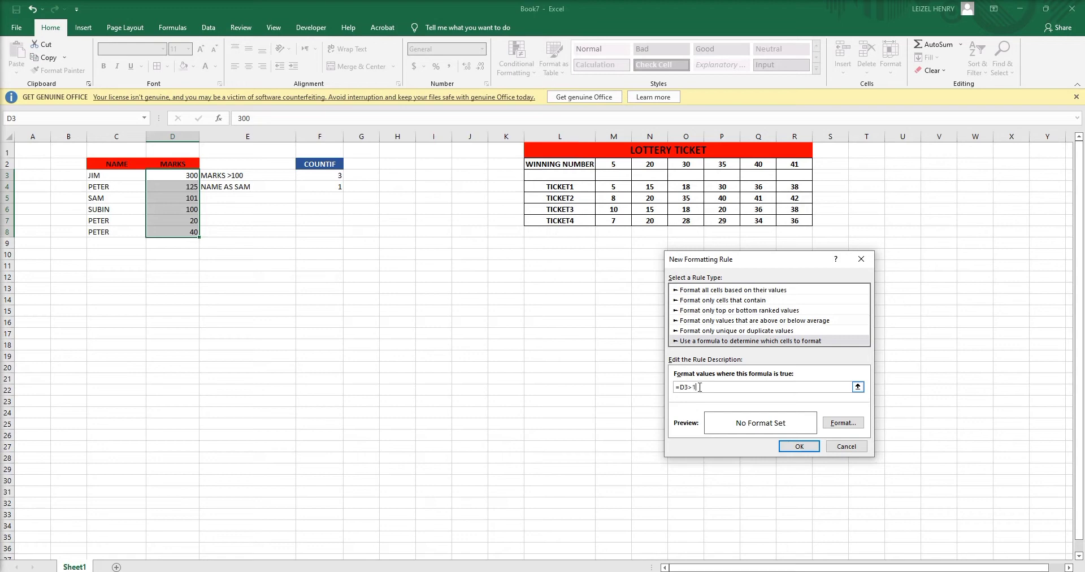
{"action": "type", "text": "125"}
- Format the rule with a dark blue-grey fill and bold white text, and apply it
{"action": "left_click", "coordinate": [863, 423]}
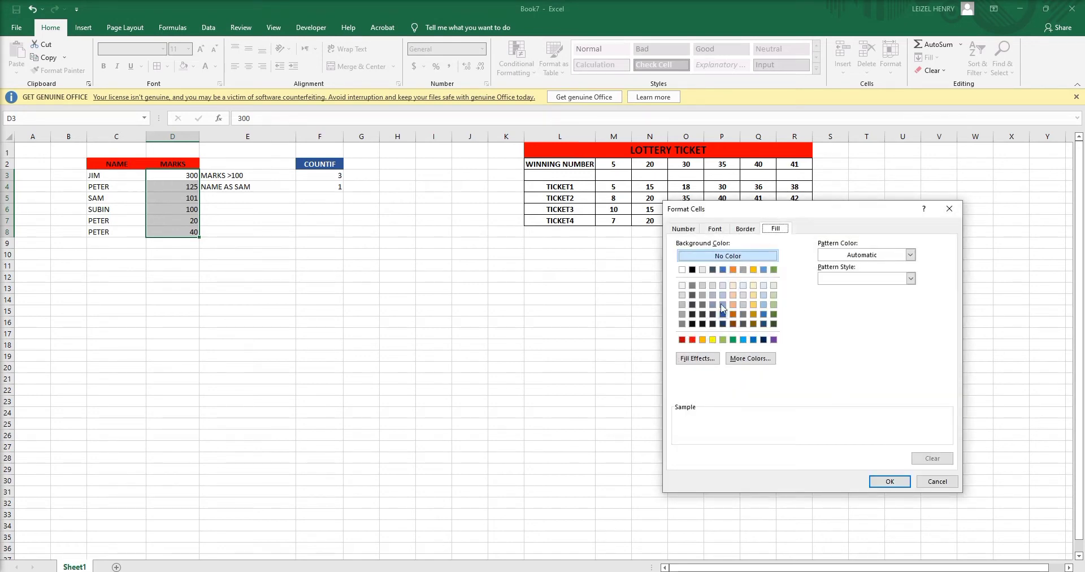
{"action": "left_click", "coordinate": [713, 270]}
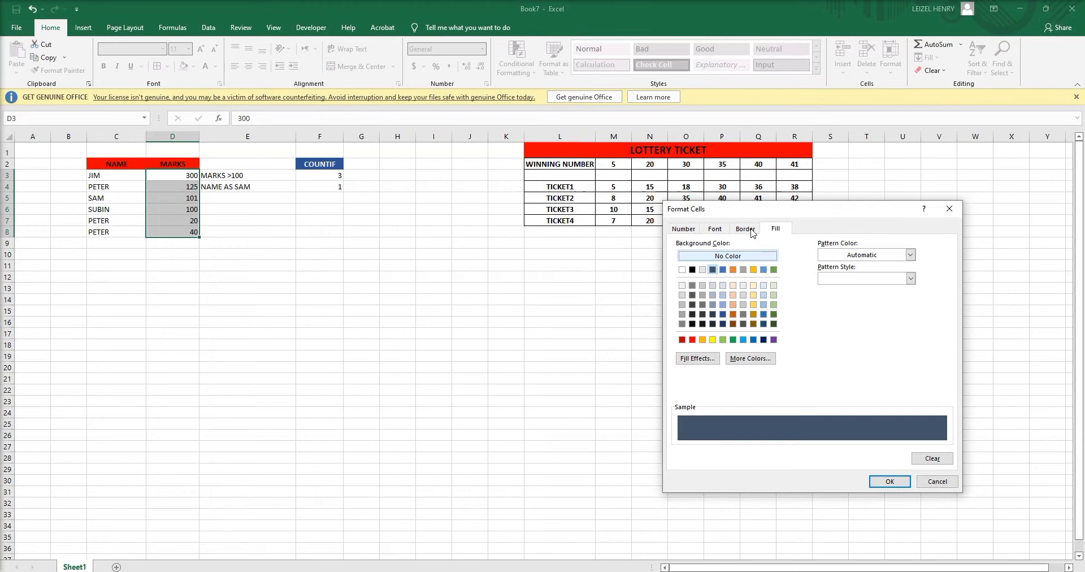
{"action": "left_click", "coordinate": [715, 231]}
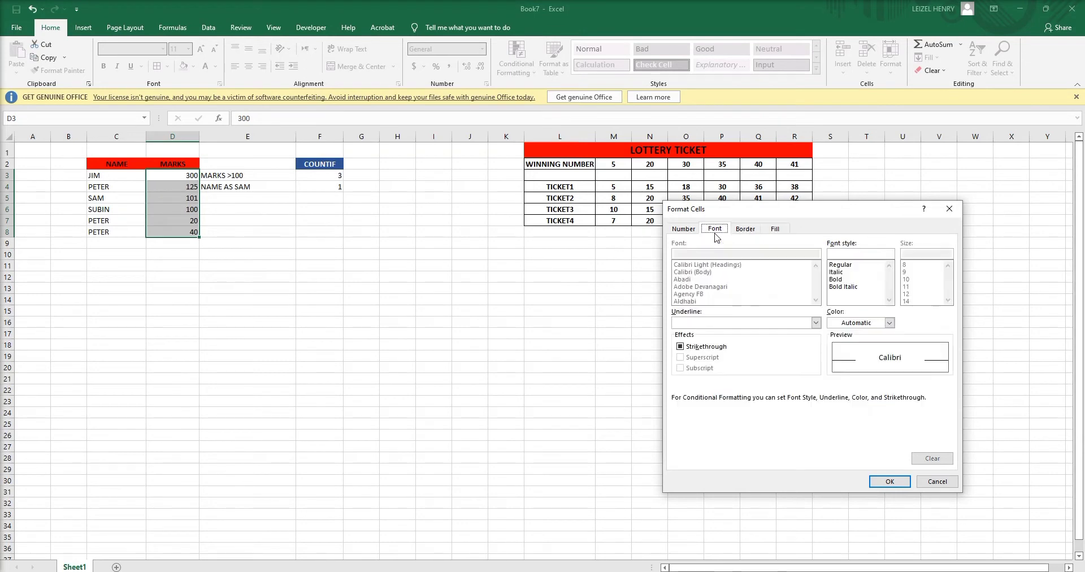
{"action": "left_click", "coordinate": [847, 274]}
{"action": "left_click", "coordinate": [848, 280]}
{"action": "left_click", "coordinate": [870, 323]}
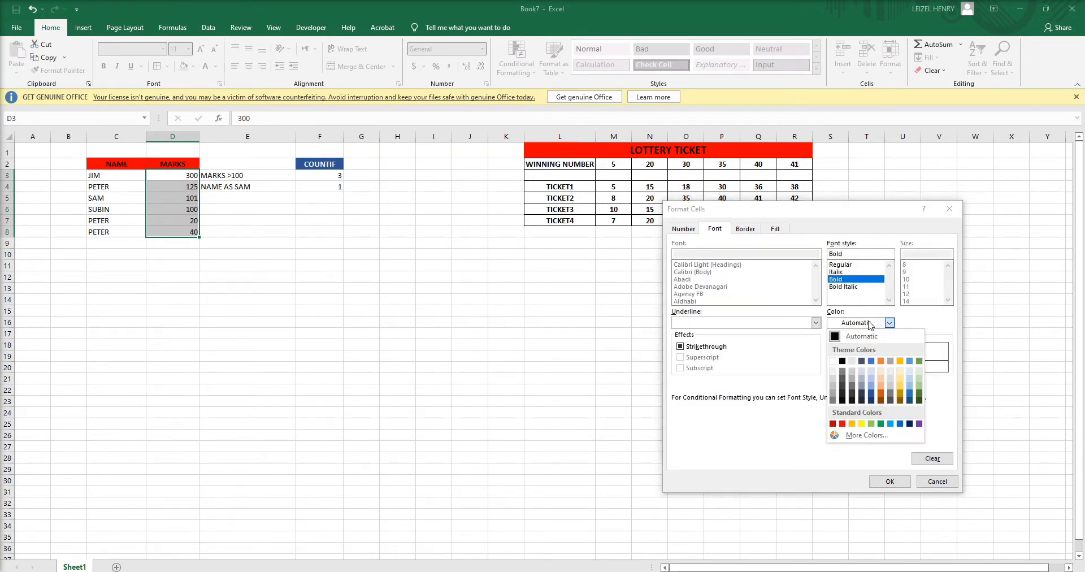
{"action": "left_click", "coordinate": [832, 361]}
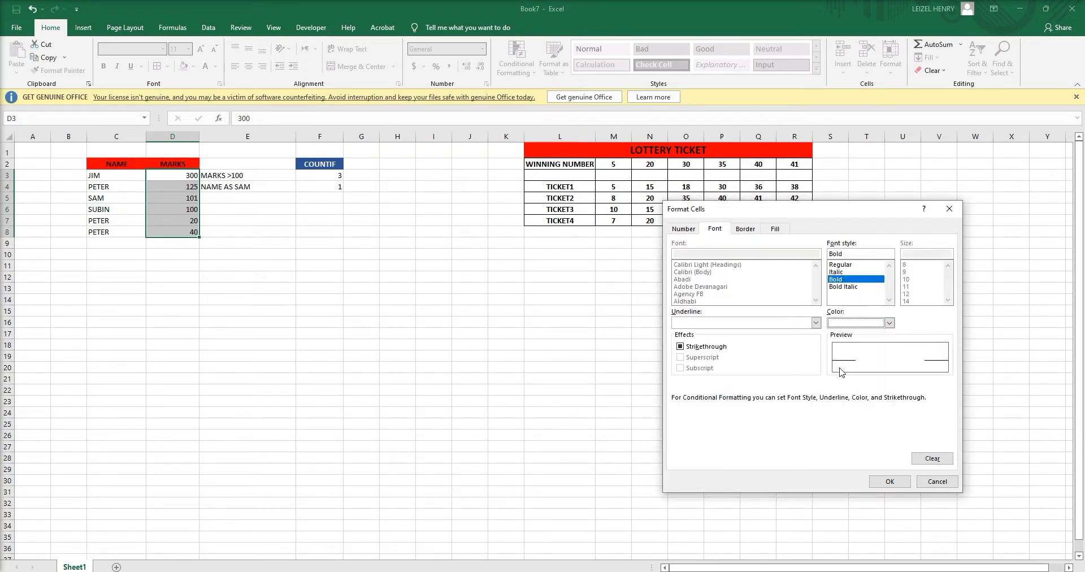
{"action": "left_click", "coordinate": [890, 481]}
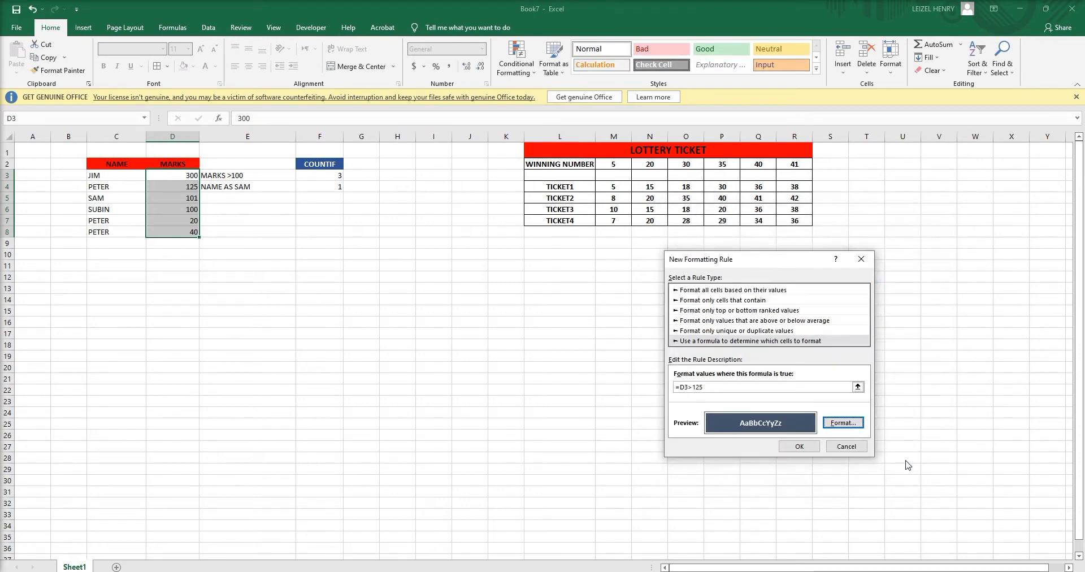
{"action": "left_click", "coordinate": [798, 445]}
{"action": "left_click", "coordinate": [341, 296]}
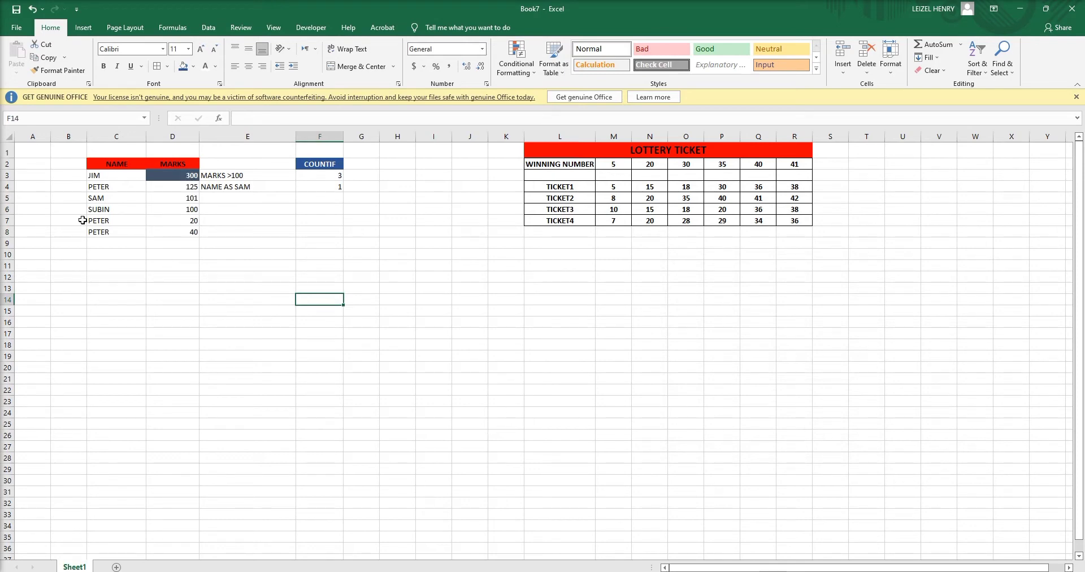
- Create a formula rule =$C3="PETER" for the names C3:C8
{"action": "left_click", "coordinate": [108, 177]}
{"action": "left_click_drag", "start_coordinate": [106, 189], "coordinate": [107, 228]}
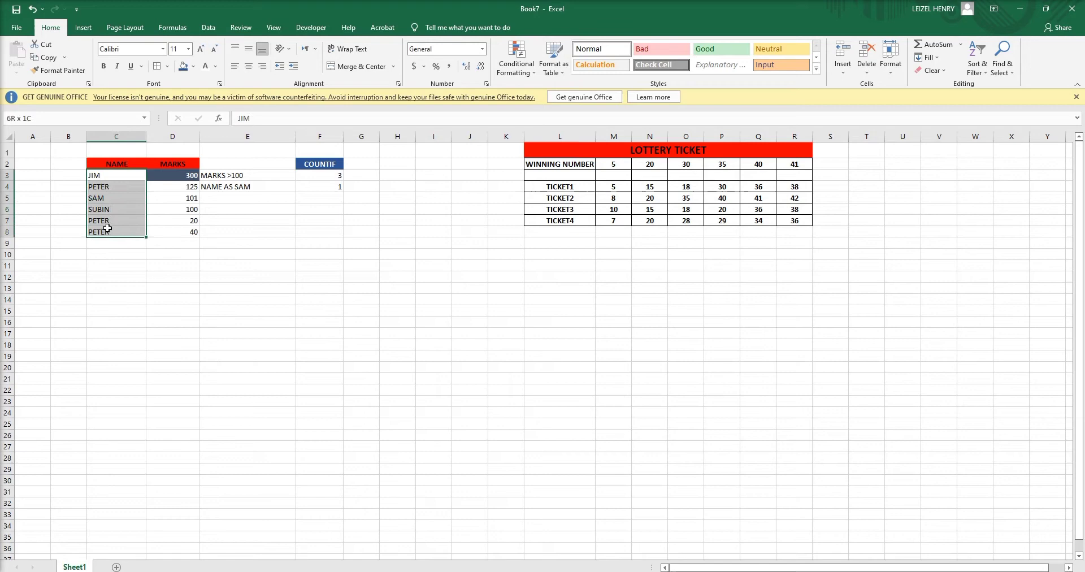
{"action": "left_click", "coordinate": [516, 69]}
{"action": "left_click", "coordinate": [534, 211]}
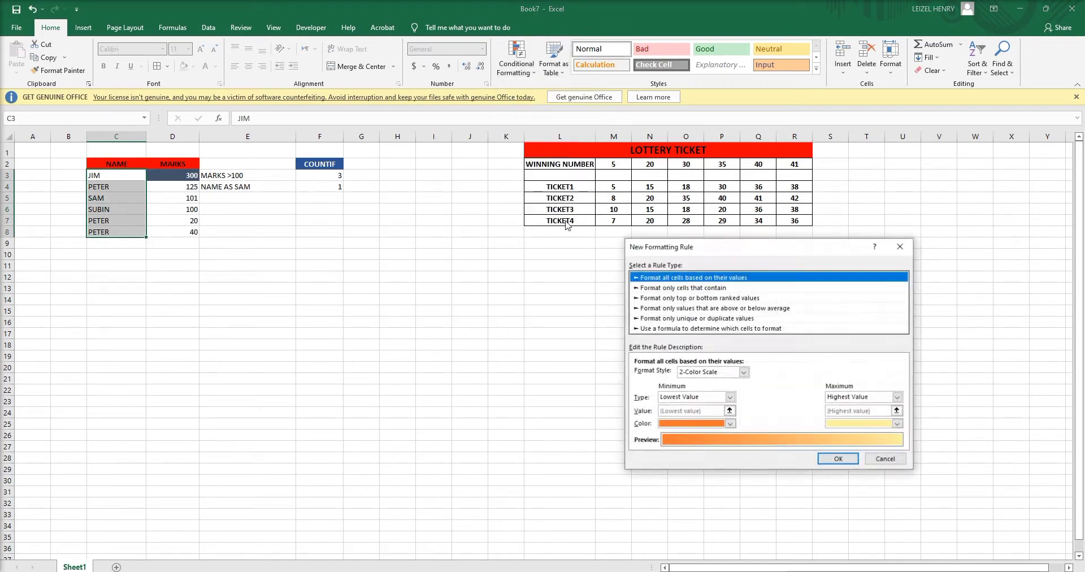
{"action": "left_click", "coordinate": [698, 329]}
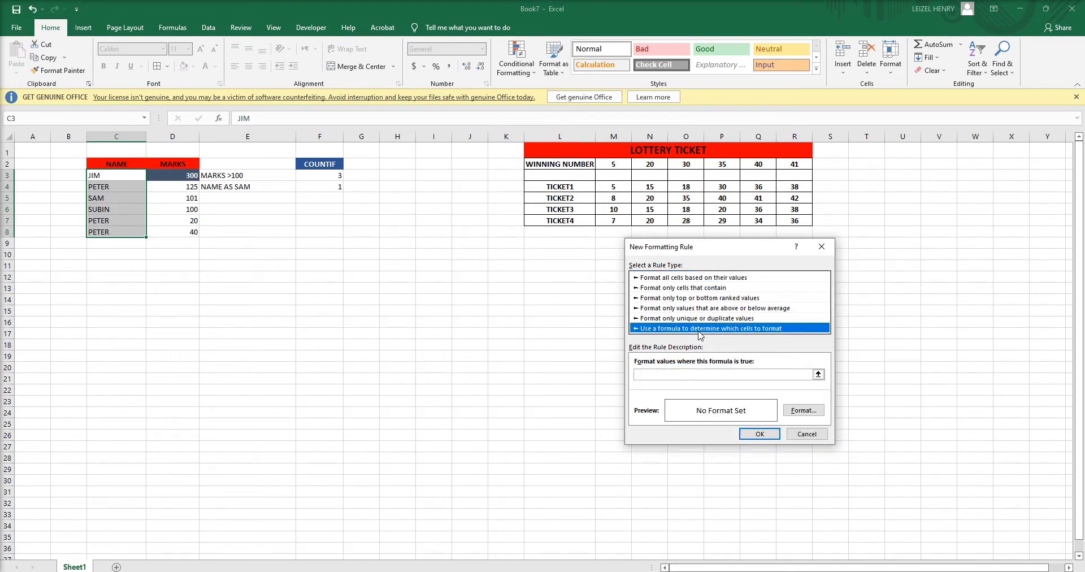
{"action": "left_click", "coordinate": [668, 372]}
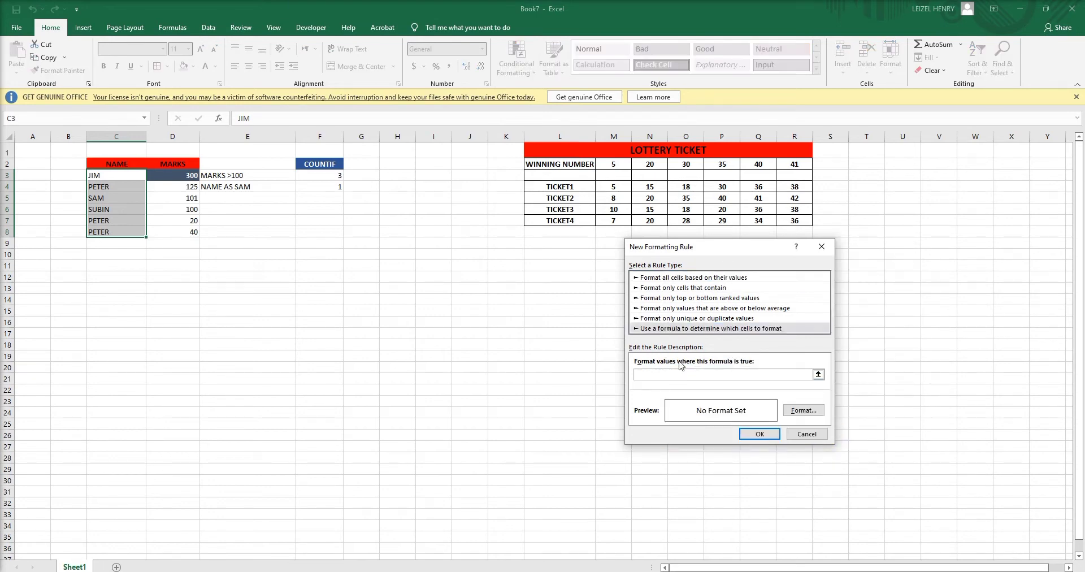
{"action": "left_click", "coordinate": [107, 176]}
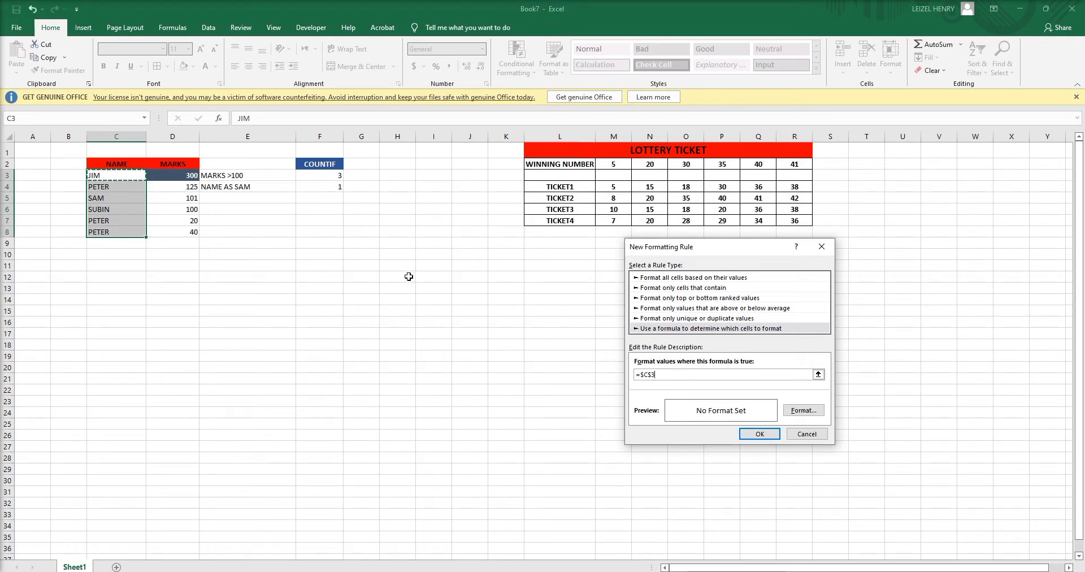
{"action": "left_click", "coordinate": [652, 374]}
{"action": "key", "text": "BackSpace"}
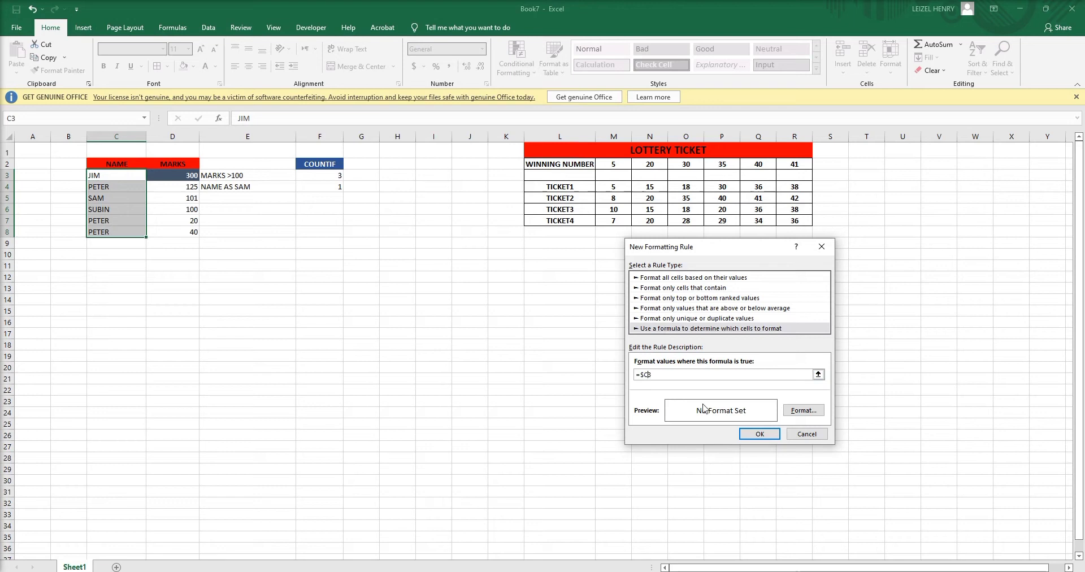
{"action": "left_click", "coordinate": [645, 375]}
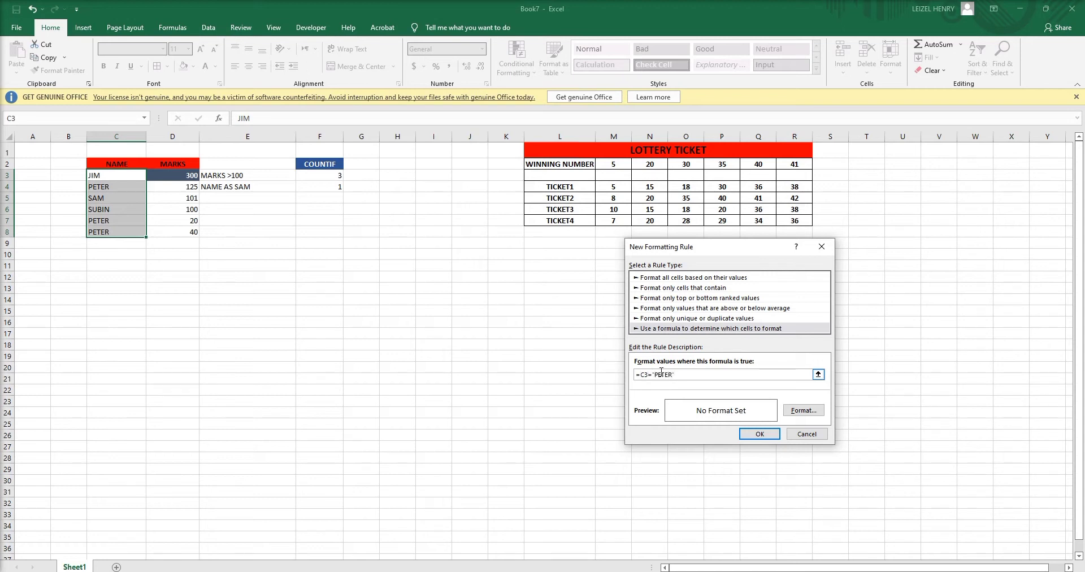
- Format the PETER rule with a dark blue-grey fill and bold light blue-grey text, and apply it
{"action": "left_click", "coordinate": [807, 411]}
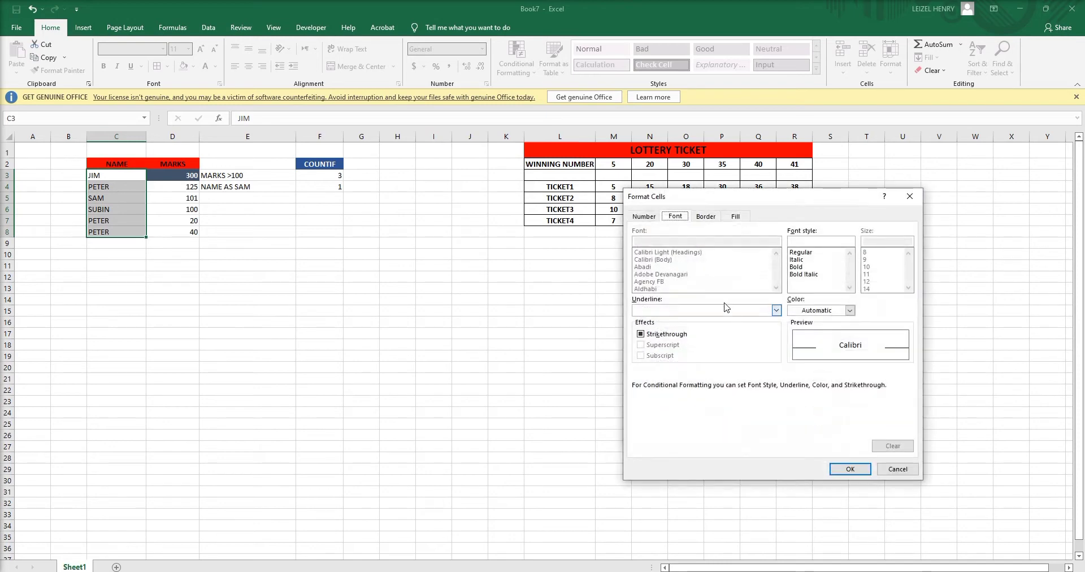
{"action": "left_click", "coordinate": [735, 216]}
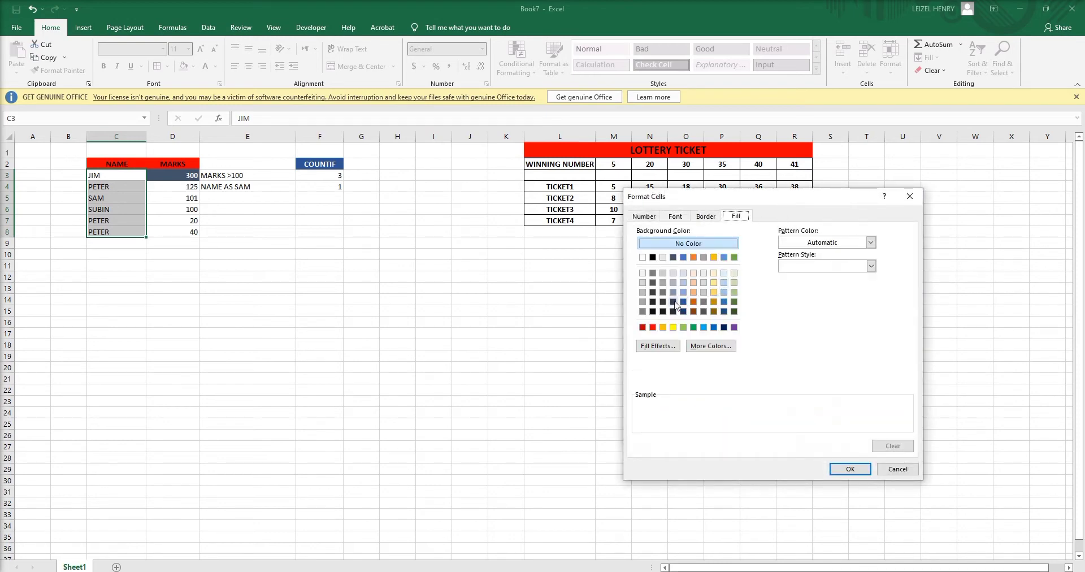
{"action": "left_click", "coordinate": [673, 302]}
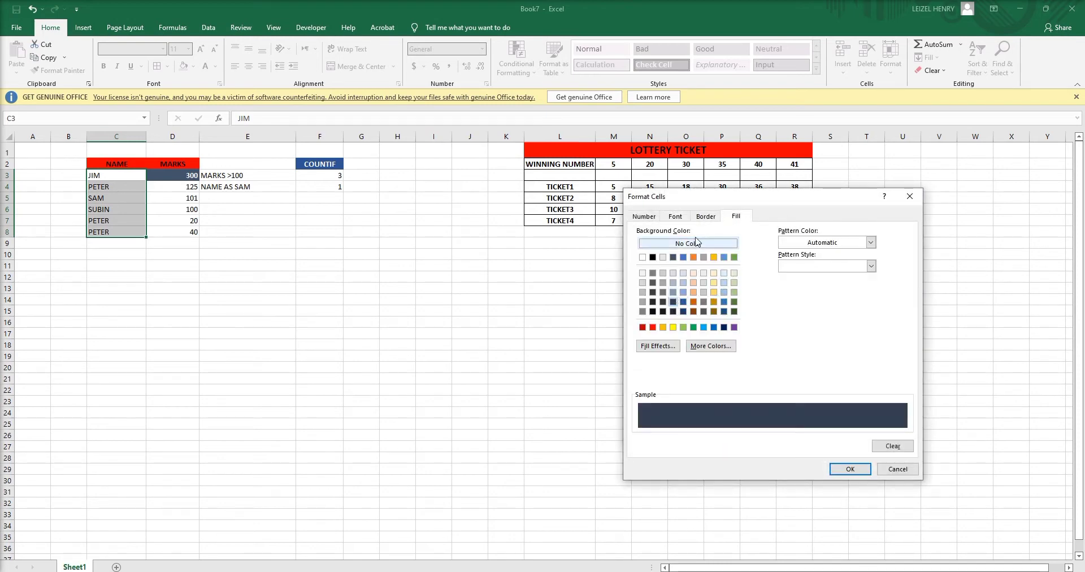
{"action": "left_click", "coordinate": [674, 217]}
{"action": "left_click", "coordinate": [801, 267]}
{"action": "left_click", "coordinate": [849, 310]}
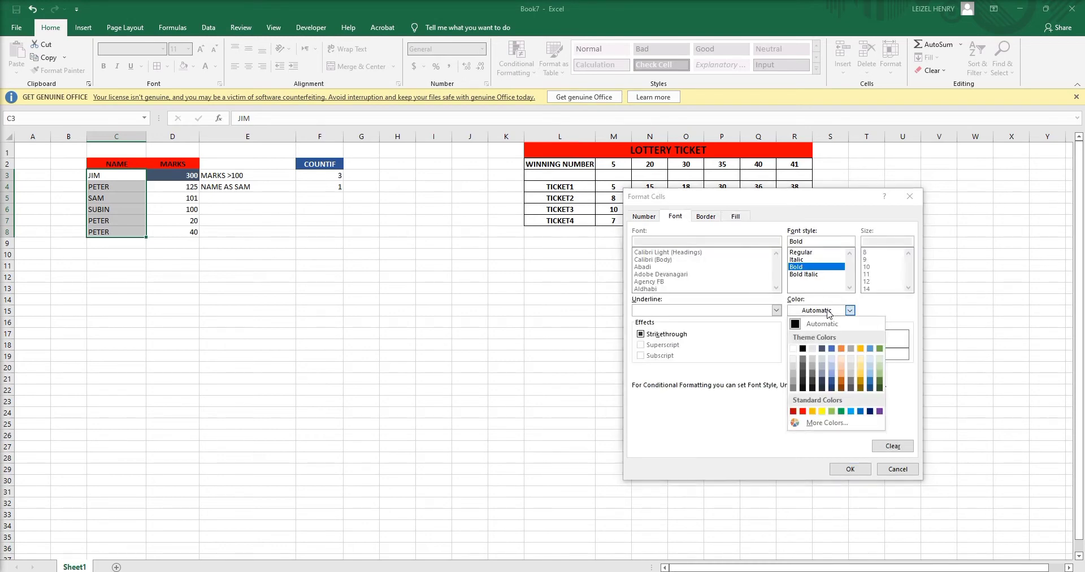
{"action": "left_click", "coordinate": [821, 364]}
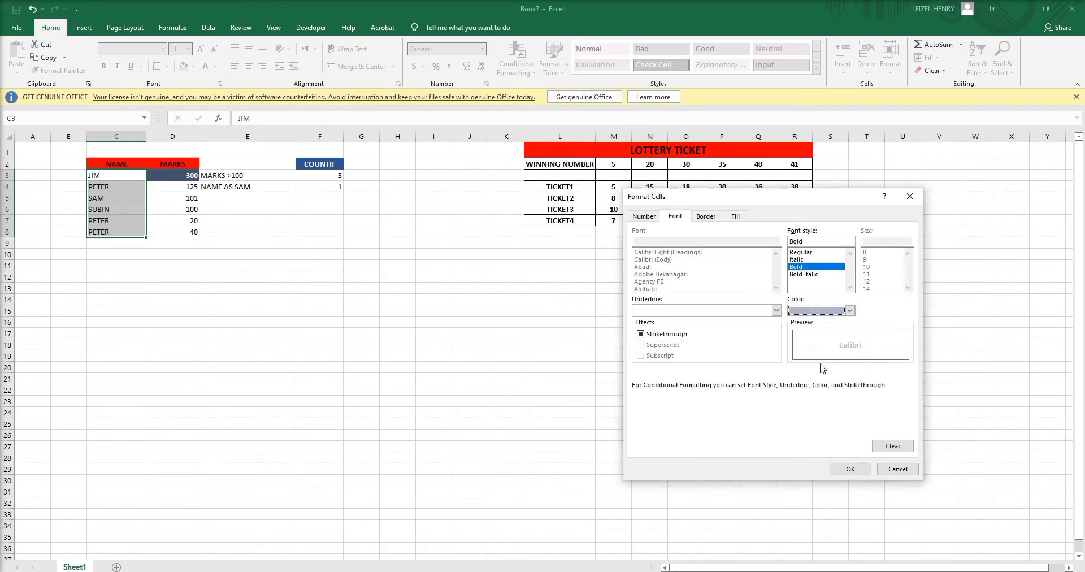
{"action": "left_click", "coordinate": [850, 469]}
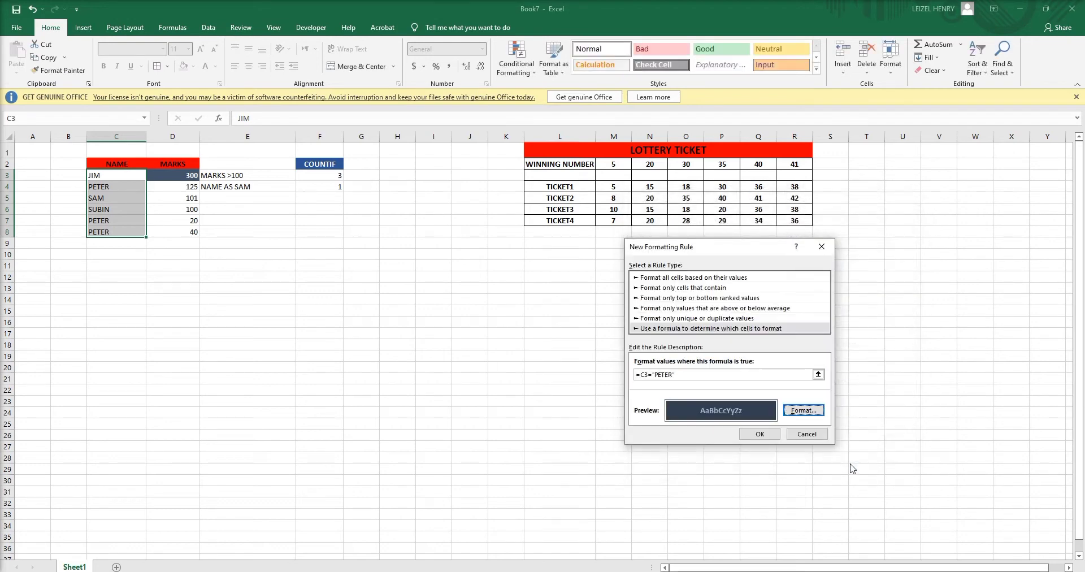
{"action": "left_click", "coordinate": [766, 439]}
{"action": "left_click", "coordinate": [410, 334]}
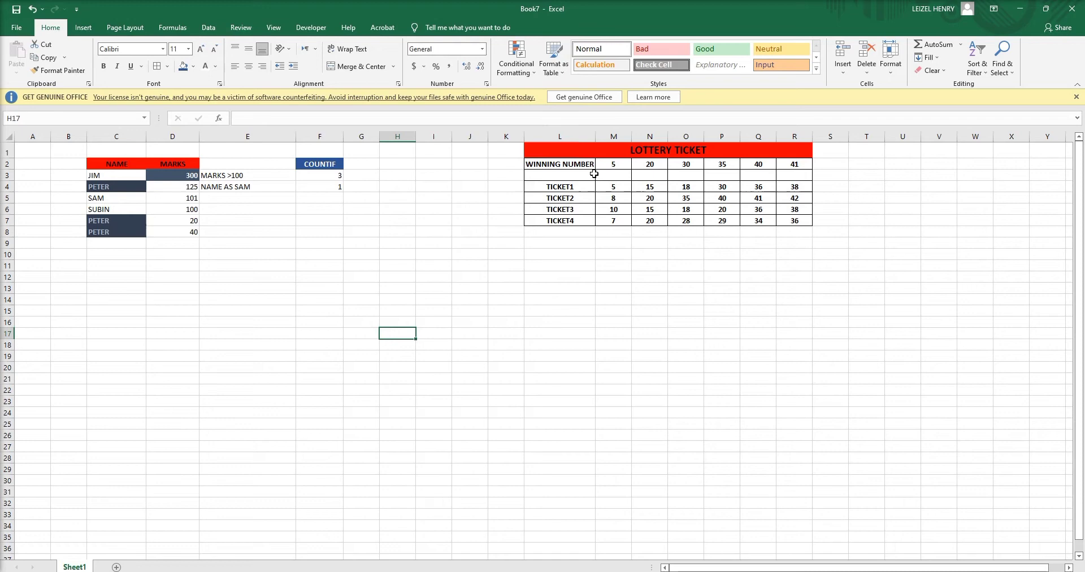
{"action": "left_click", "coordinate": [565, 163]}
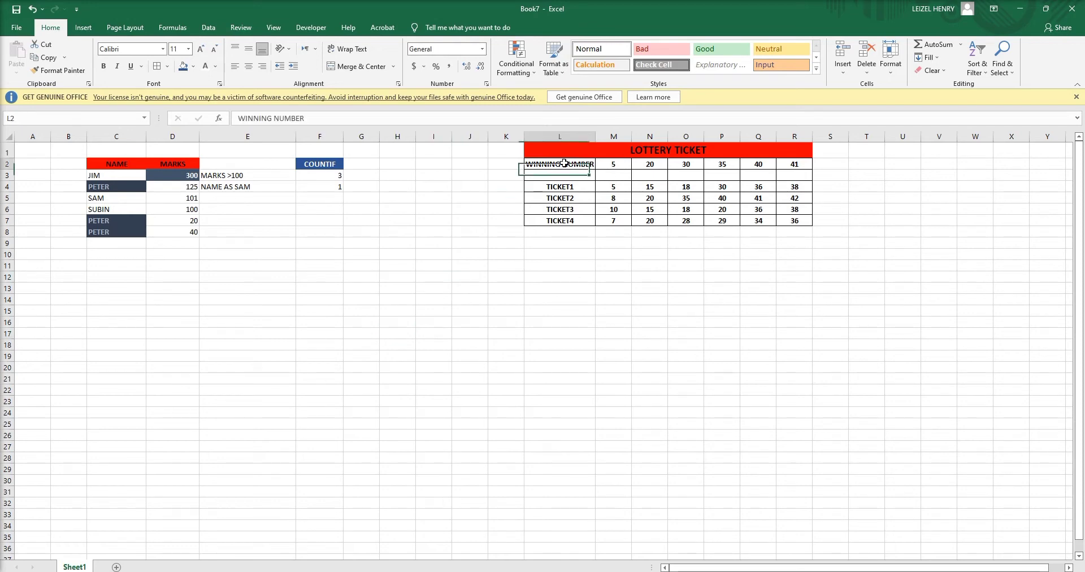
{"action": "left_click", "coordinate": [624, 164]}
{"action": "left_click", "coordinate": [661, 164]}
{"action": "left_click", "coordinate": [682, 164]}
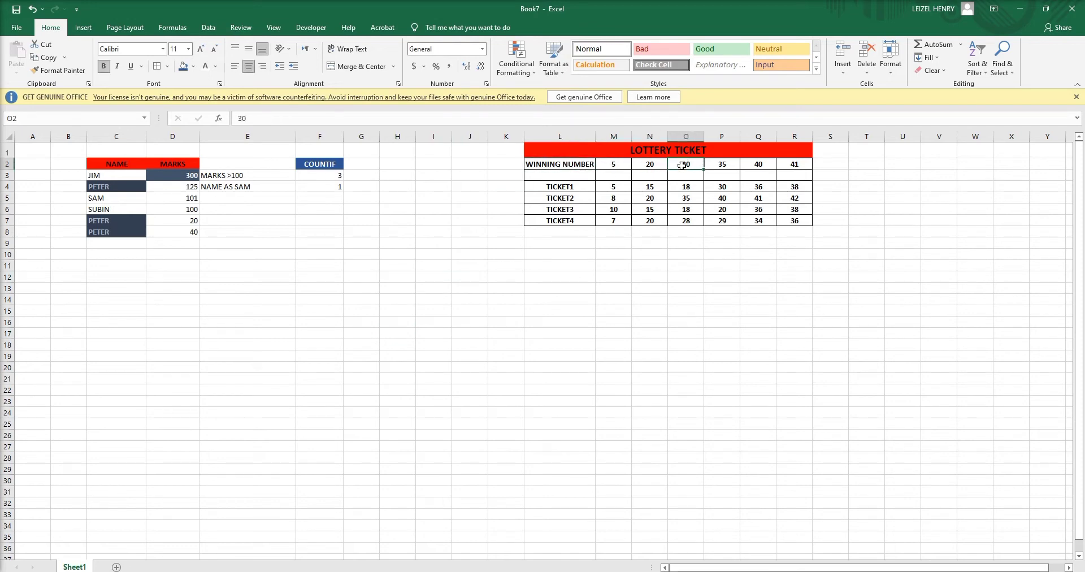
{"action": "left_click", "coordinate": [720, 164]}
{"action": "left_click", "coordinate": [763, 164]}
{"action": "left_click", "coordinate": [806, 163]}
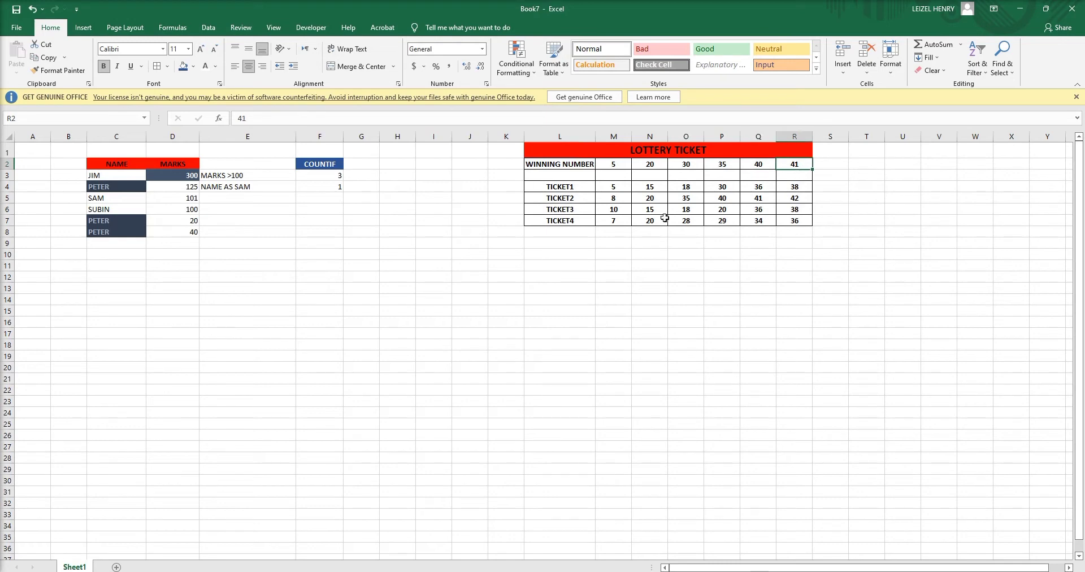
{"action": "left_click", "coordinate": [565, 186]}
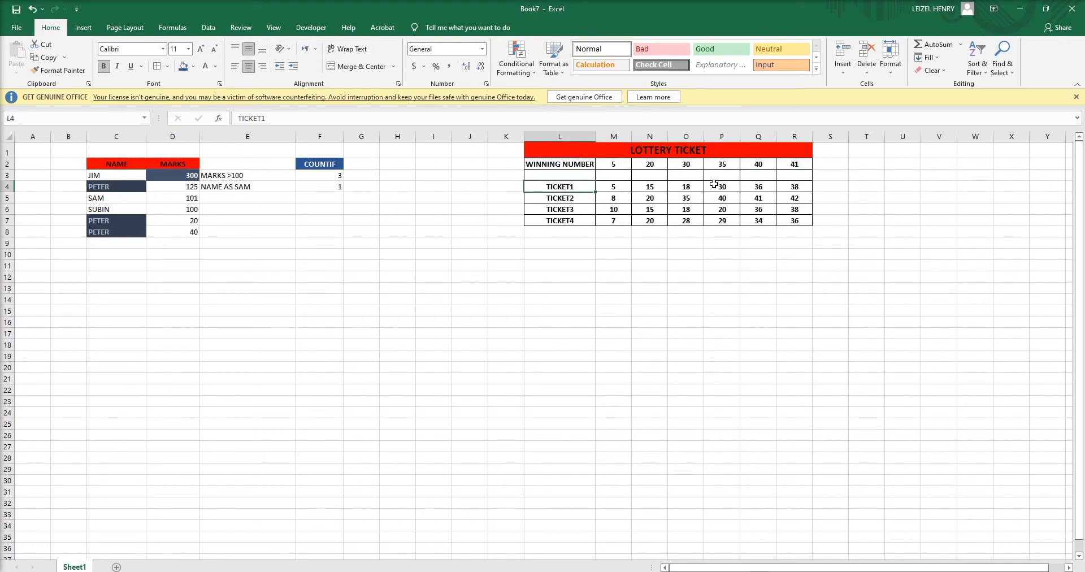
{"action": "left_click", "coordinate": [620, 164]}
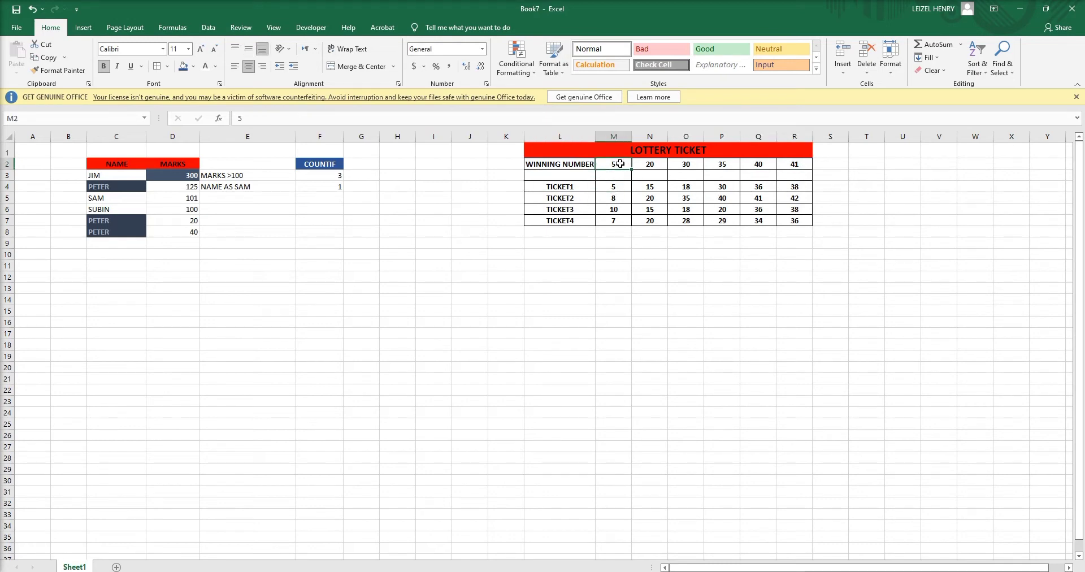
{"action": "left_click", "coordinate": [614, 190]}
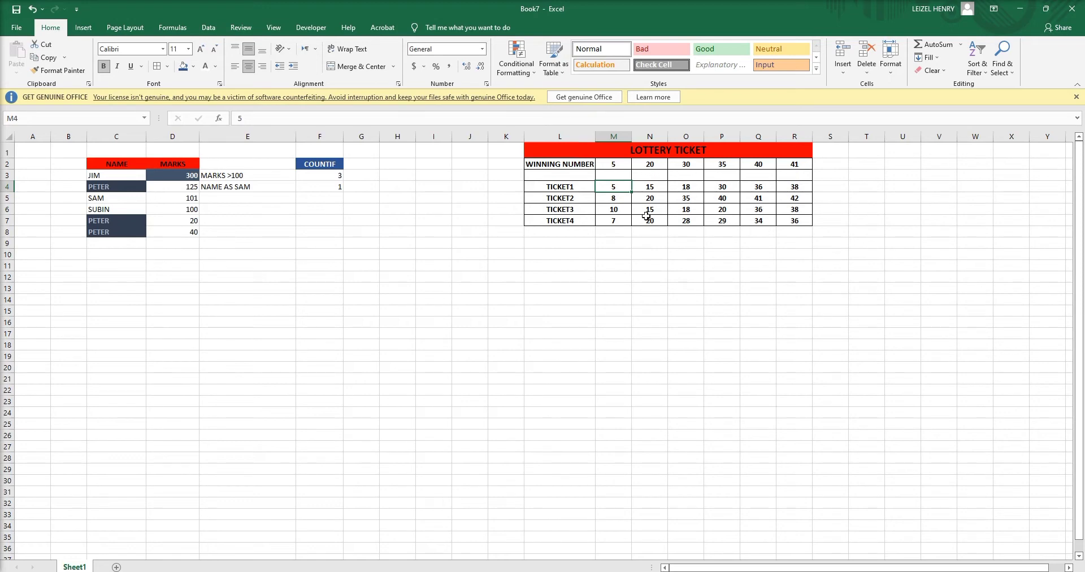
- Start a new formula-based conditional formatting rule
{"action": "left_click", "coordinate": [516, 60]}
{"action": "left_click", "coordinate": [531, 211]}
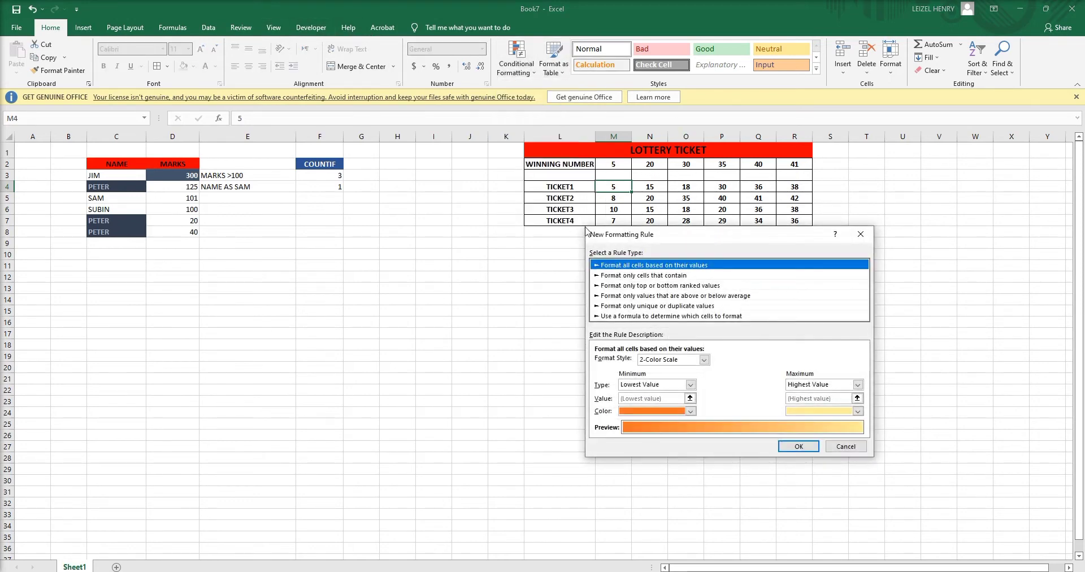
{"action": "left_click", "coordinate": [671, 316]}
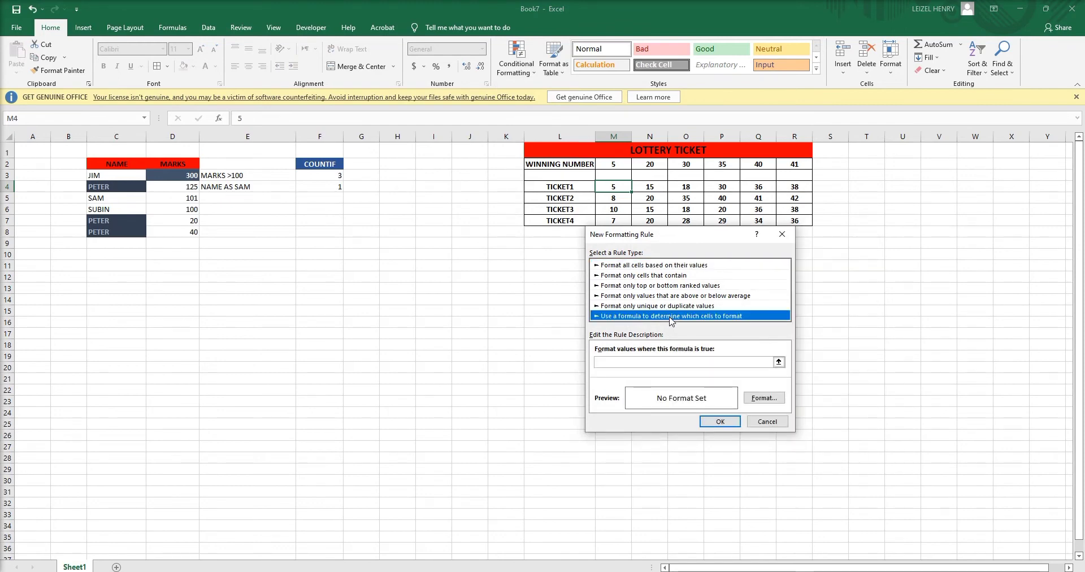
{"action": "left_click", "coordinate": [624, 362]}
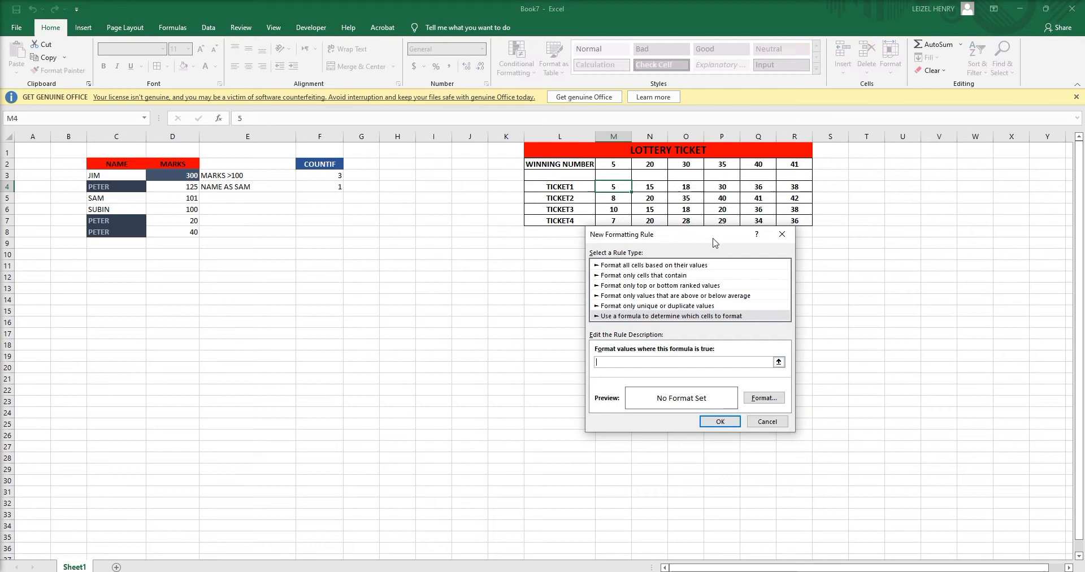
{"action": "left_click_drag", "start_coordinate": [714, 243], "coordinate": [784, 301]}
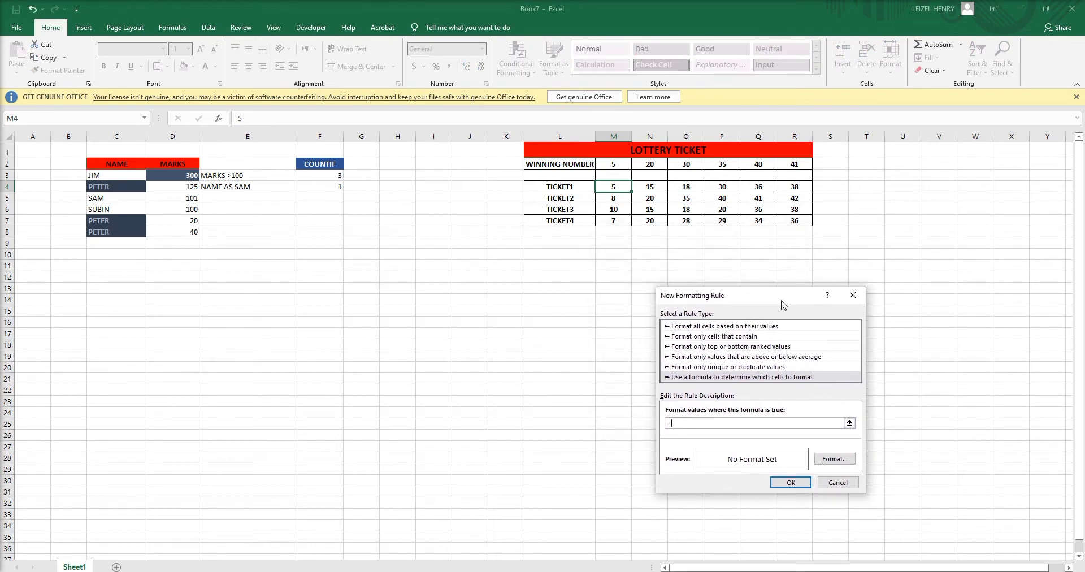
- Enter the rule formula =COUNTIF($M$2:$R$2,M4) with M4 relative
{"action": "type", "text": "=COUNTIF"}
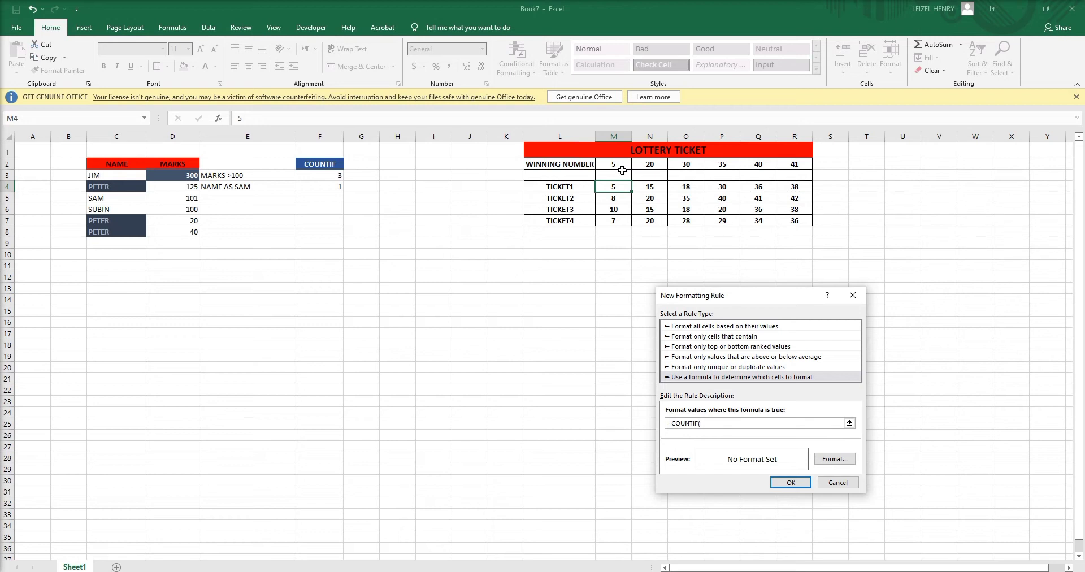
{"action": "left_click_drag", "start_coordinate": [611, 160], "coordinate": [786, 165]}
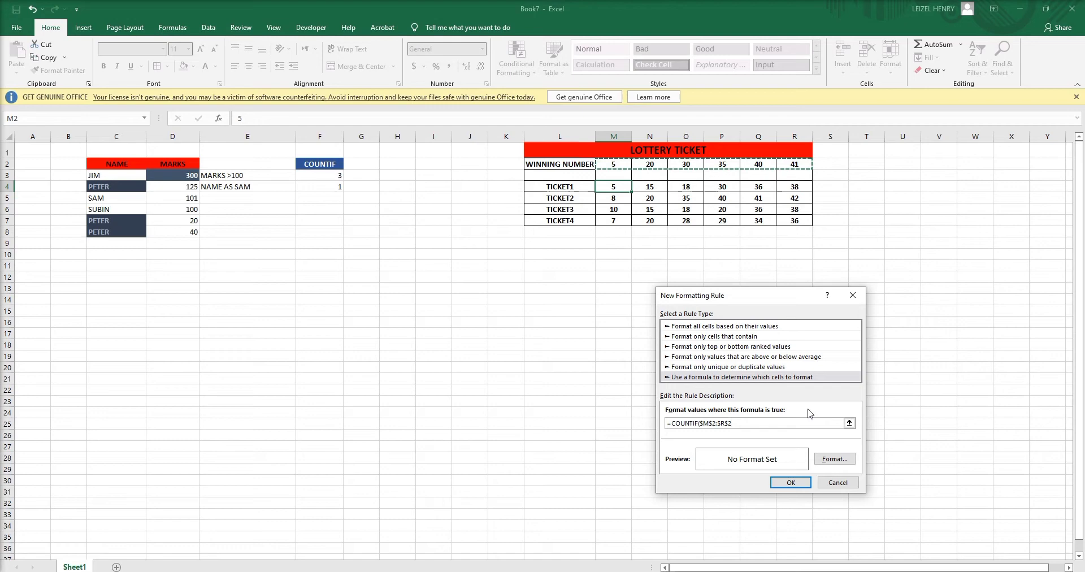
{"action": "type", "text": ","}
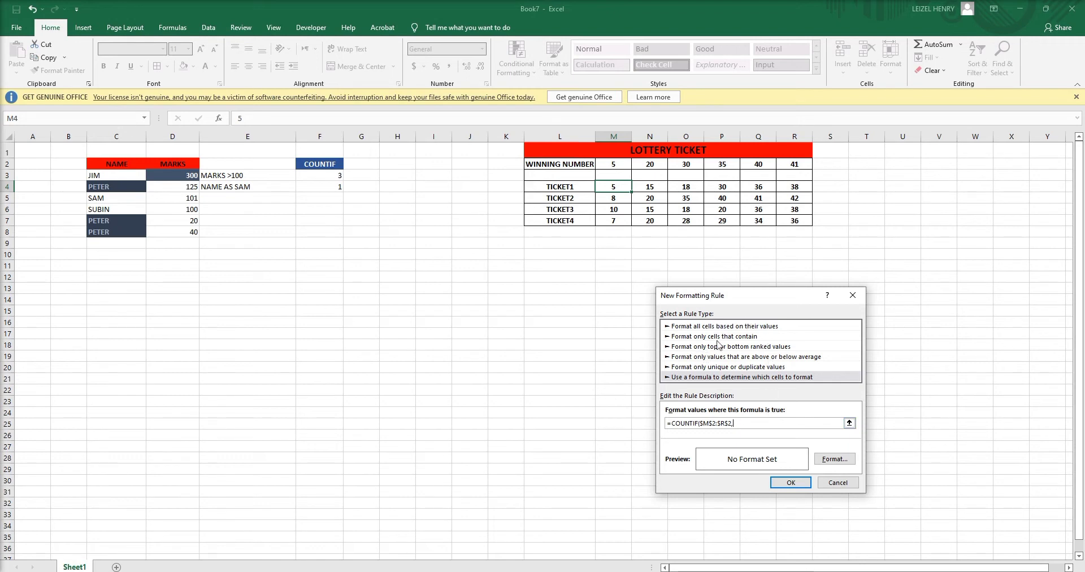
{"action": "left_click", "coordinate": [618, 185]}
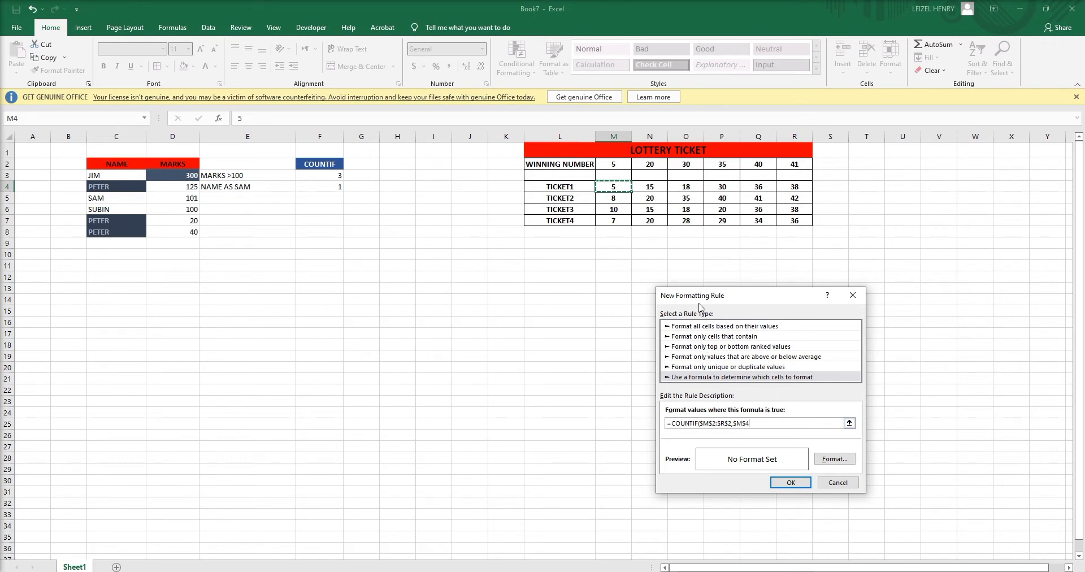
{"action": "left_click", "coordinate": [747, 423]}
{"action": "key", "text": "BackSpace"}
{"action": "key", "text": "Left"}
{"action": "key", "text": "BackSpace"}
- Give the ticket rule a dark blue-grey fill with bold light text and apply it to M4
{"action": "left_click", "coordinate": [835, 458]}
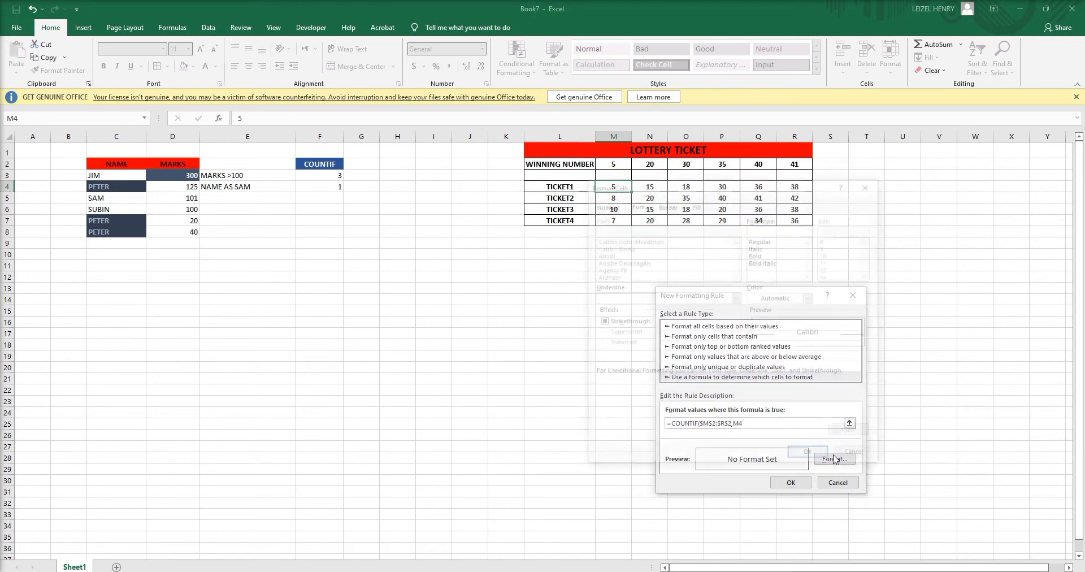
{"action": "left_click", "coordinate": [695, 206]}
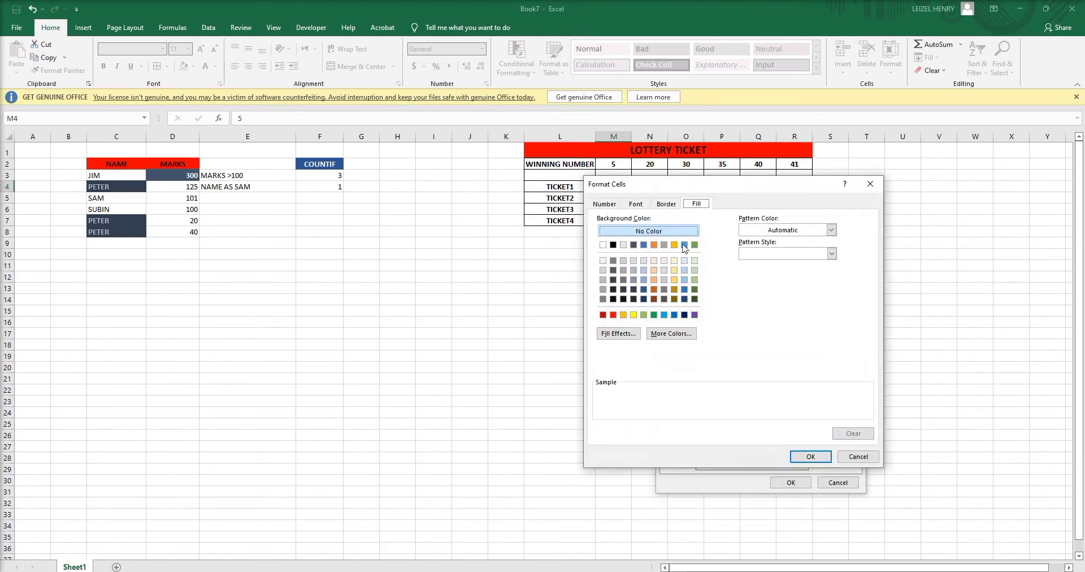
{"action": "left_click", "coordinate": [635, 245]}
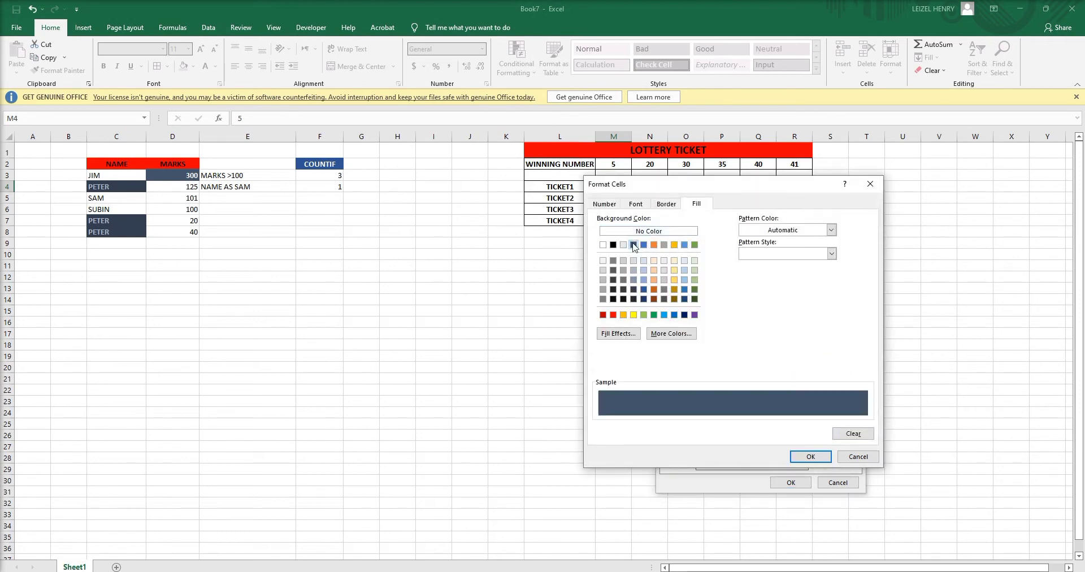
{"action": "left_click", "coordinate": [641, 204]}
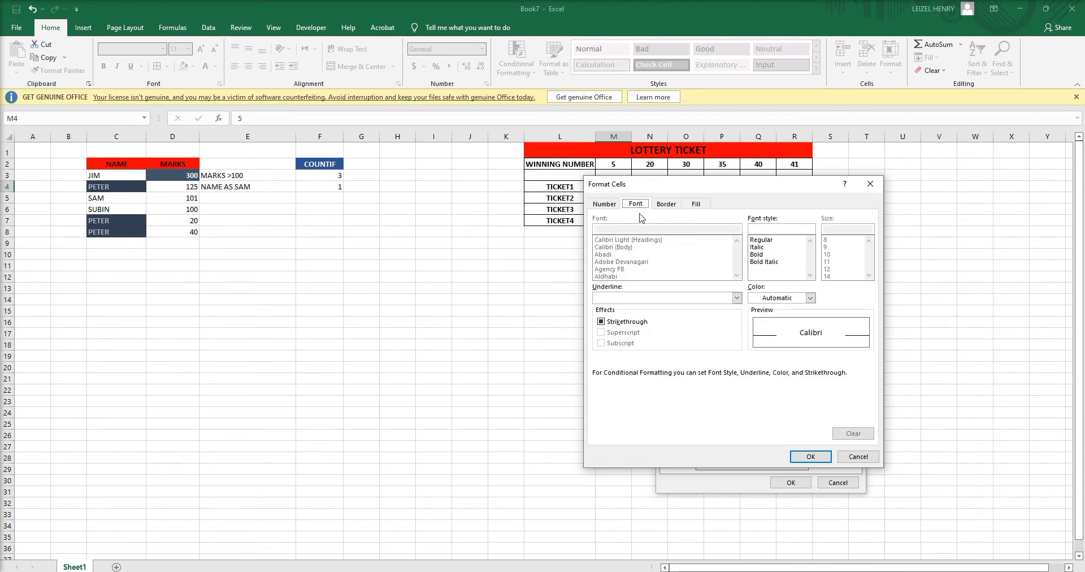
{"action": "left_click", "coordinate": [760, 256]}
{"action": "left_click", "coordinate": [783, 299]}
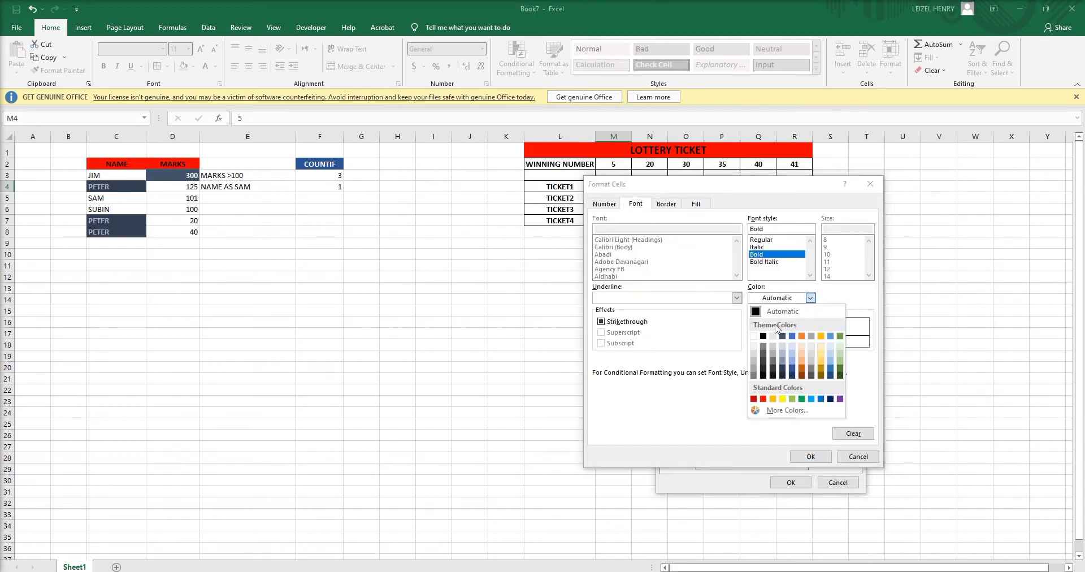
{"action": "left_click", "coordinate": [754, 355]}
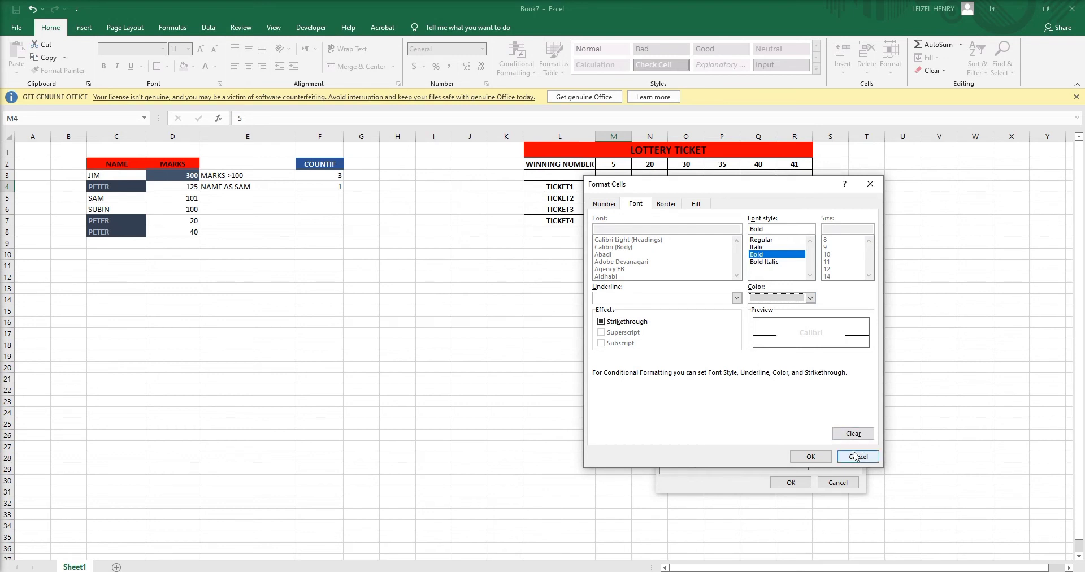
{"action": "left_click", "coordinate": [812, 458]}
{"action": "left_click", "coordinate": [791, 482]}
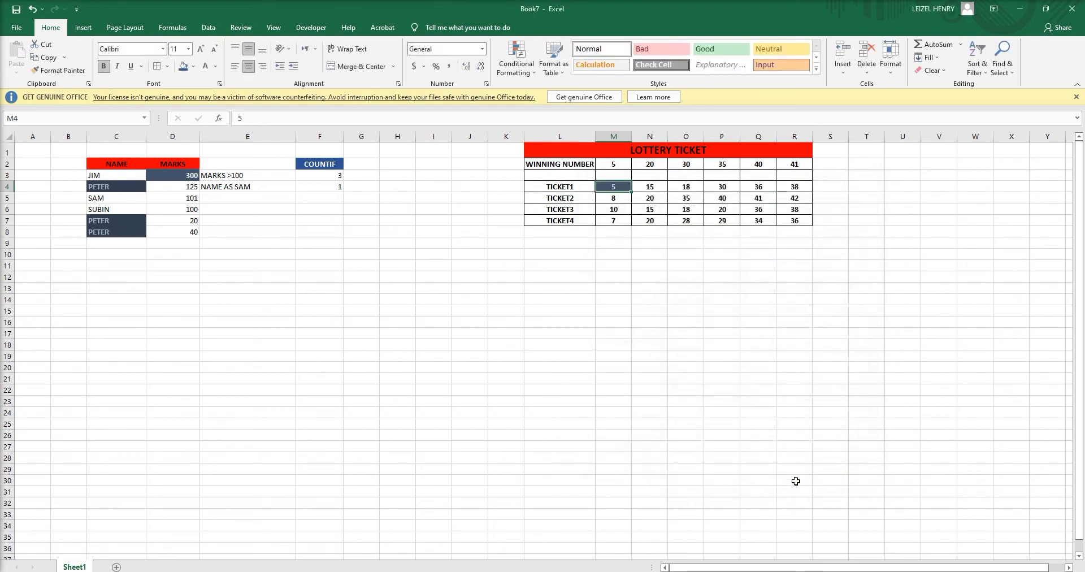
- Select the ticket numbers and review the COUNTIF rule in the rules manager without changes
{"action": "left_click", "coordinate": [722, 310]}
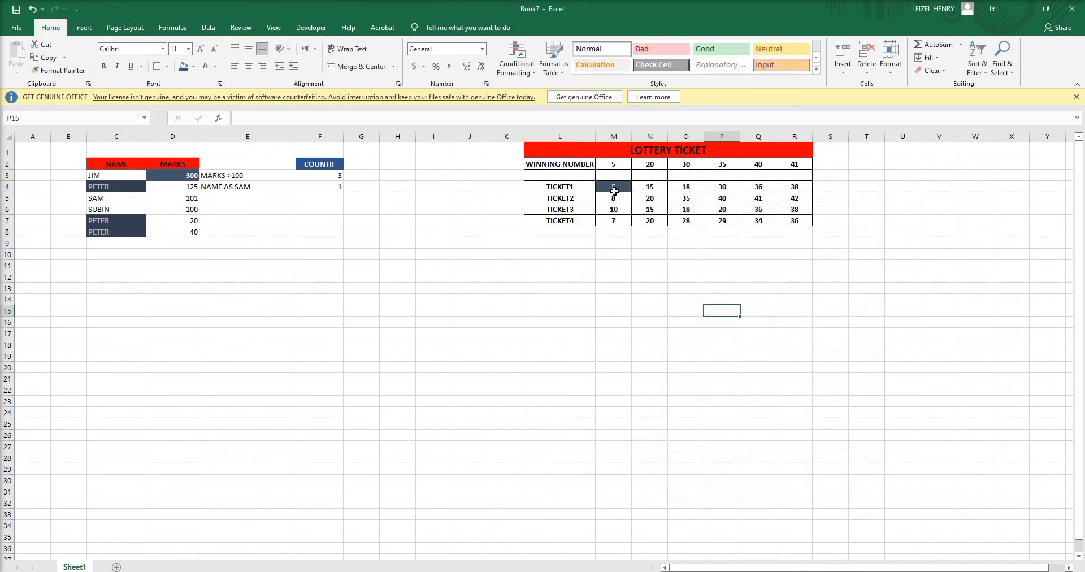
{"action": "left_click_drag", "start_coordinate": [615, 187], "coordinate": [787, 221]}
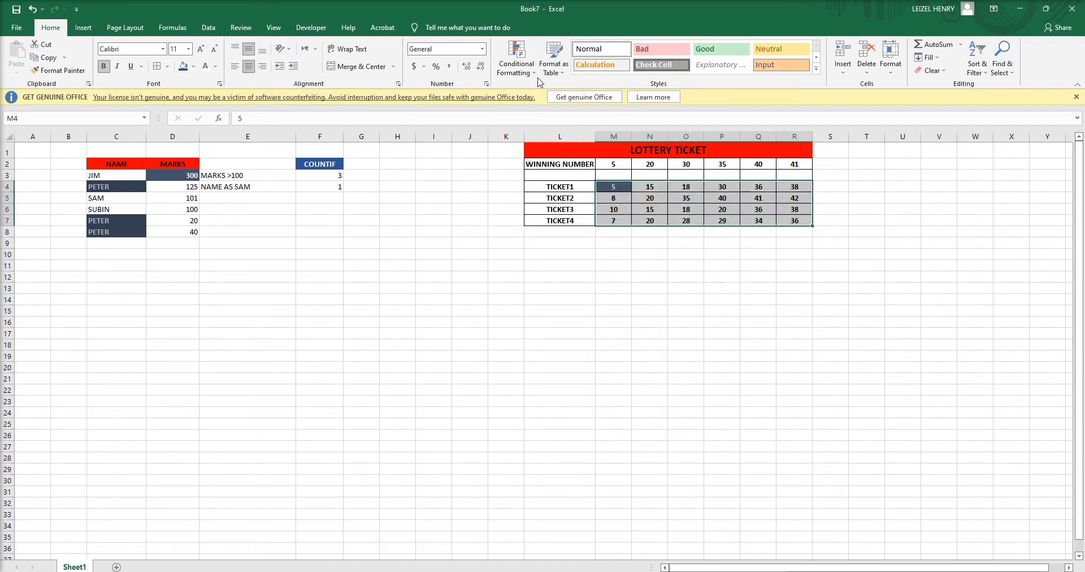
{"action": "left_click", "coordinate": [517, 67]}
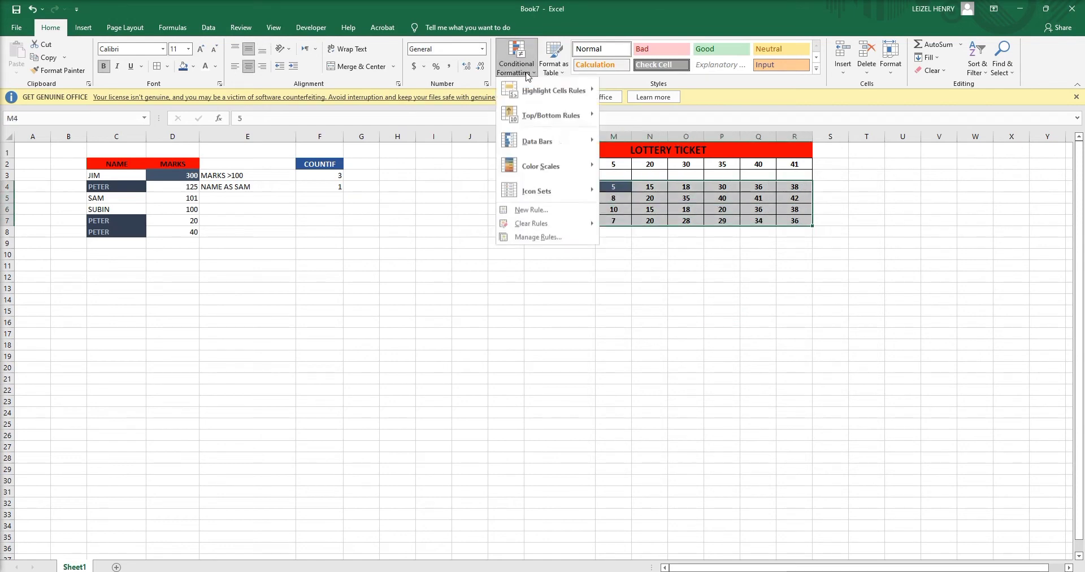
{"action": "left_click", "coordinate": [551, 238]}
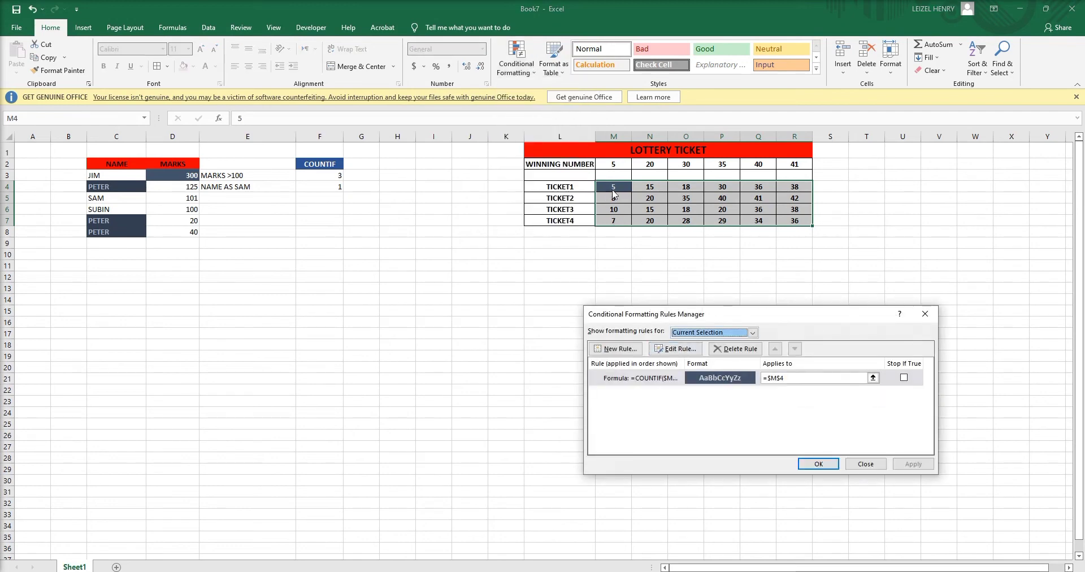
{"action": "left_click", "coordinate": [661, 348]}
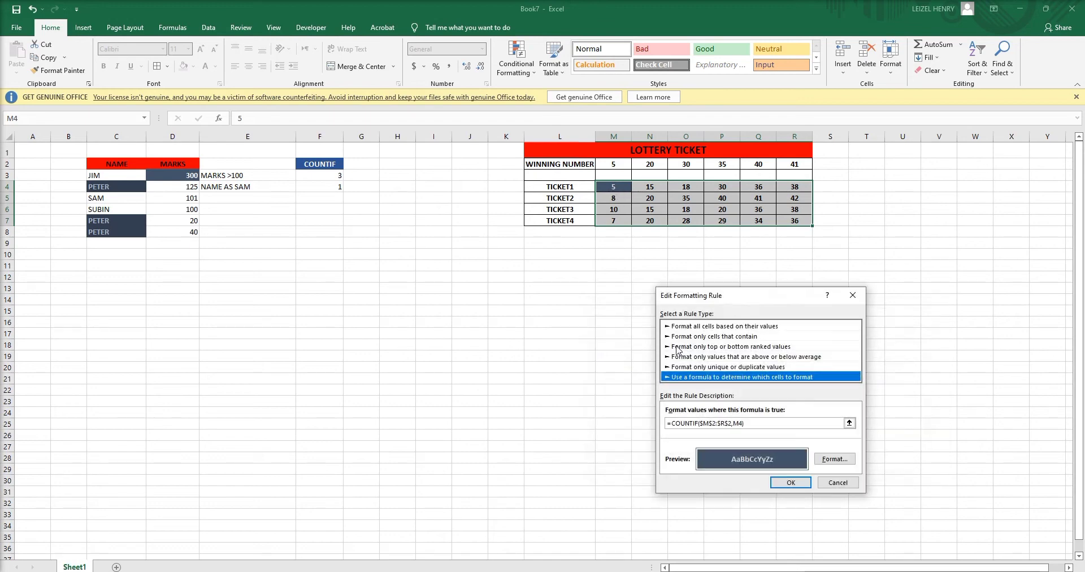
{"action": "left_click", "coordinate": [834, 461]}
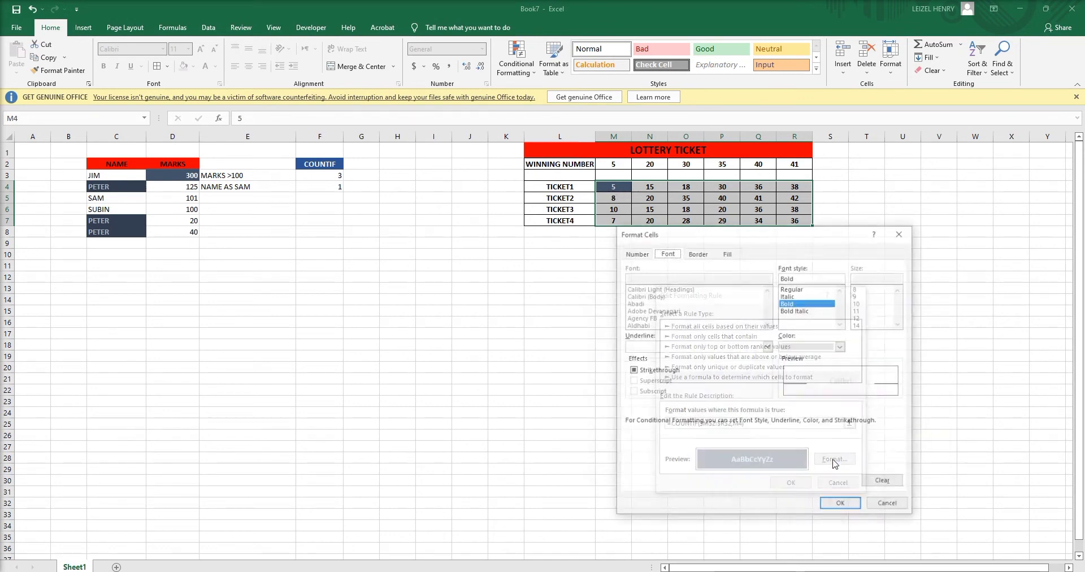
{"action": "left_click", "coordinate": [889, 505]}
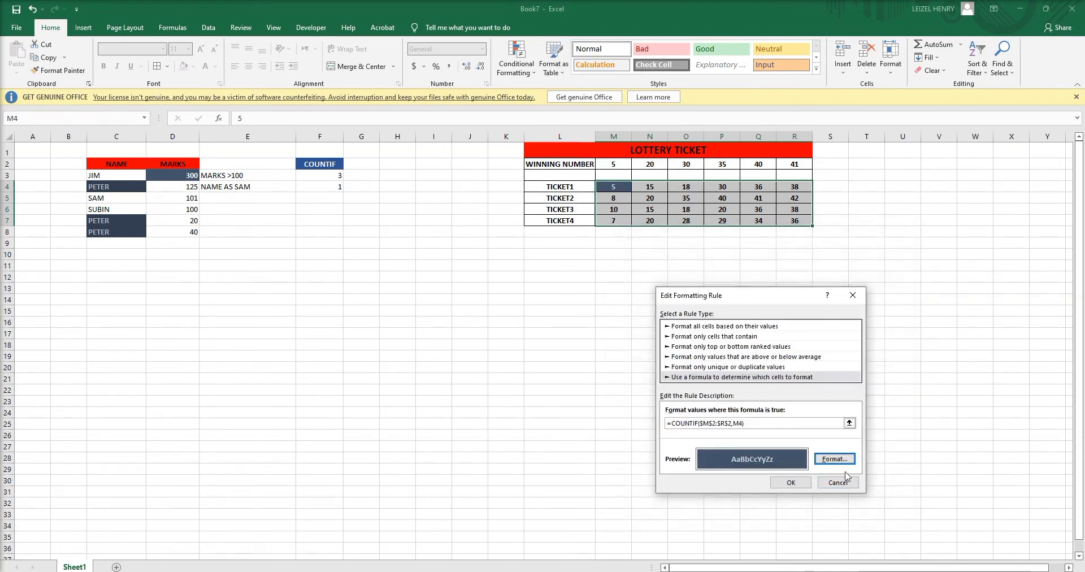
{"action": "left_click", "coordinate": [790, 482]}
- Change the rule's Applies to range to =$M$4:$R$7 covering all four tickets, and apply
{"action": "left_click", "coordinate": [794, 378]}
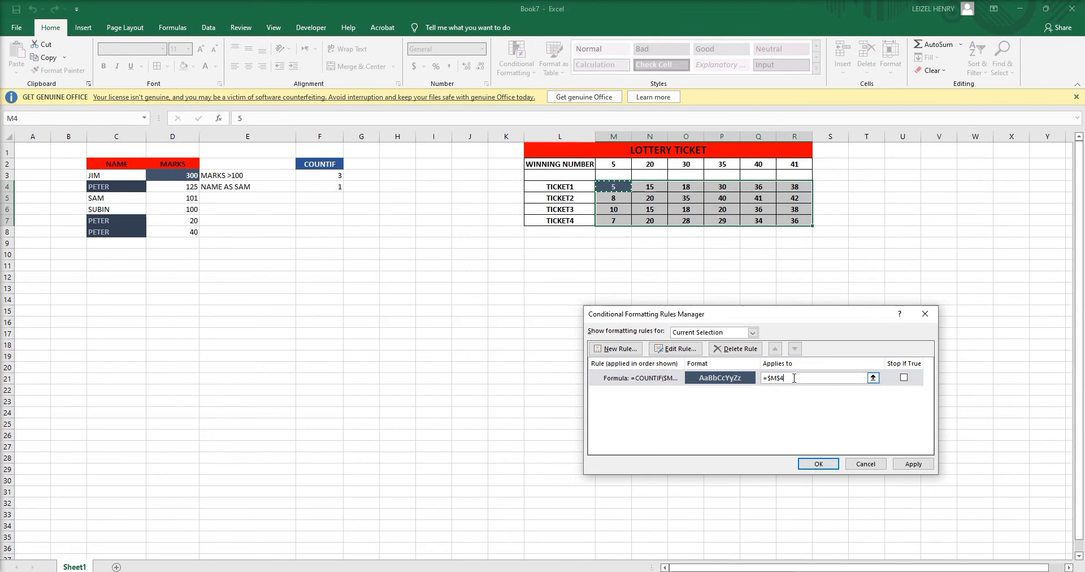
{"action": "left_click_drag", "start_coordinate": [794, 378], "coordinate": [763, 378]}
{"action": "key", "text": "BackSpace"}
{"action": "left_click_drag", "start_coordinate": [613, 187], "coordinate": [794, 220]}
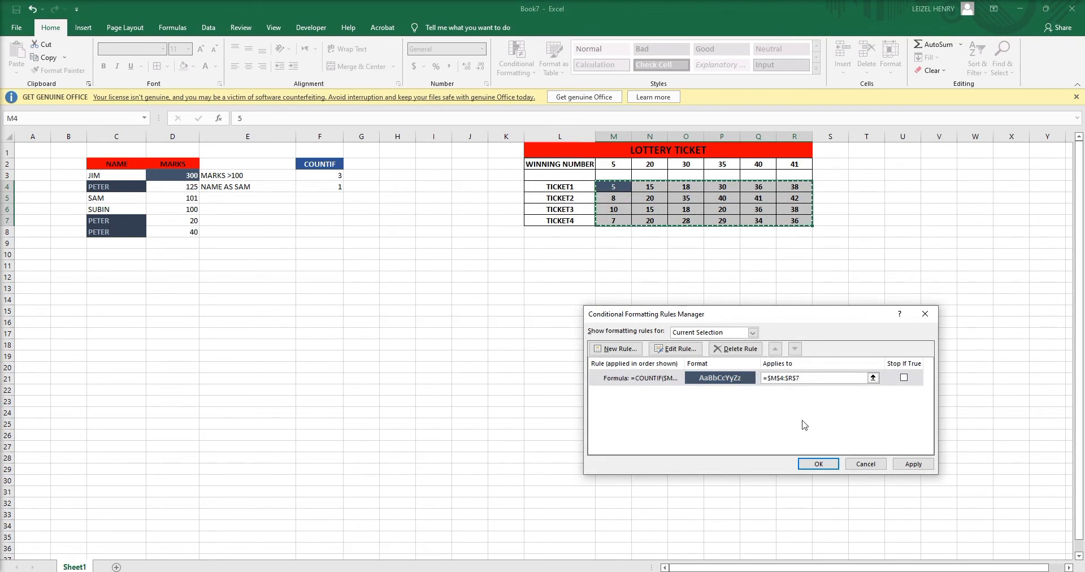
{"action": "left_click", "coordinate": [913, 464]}
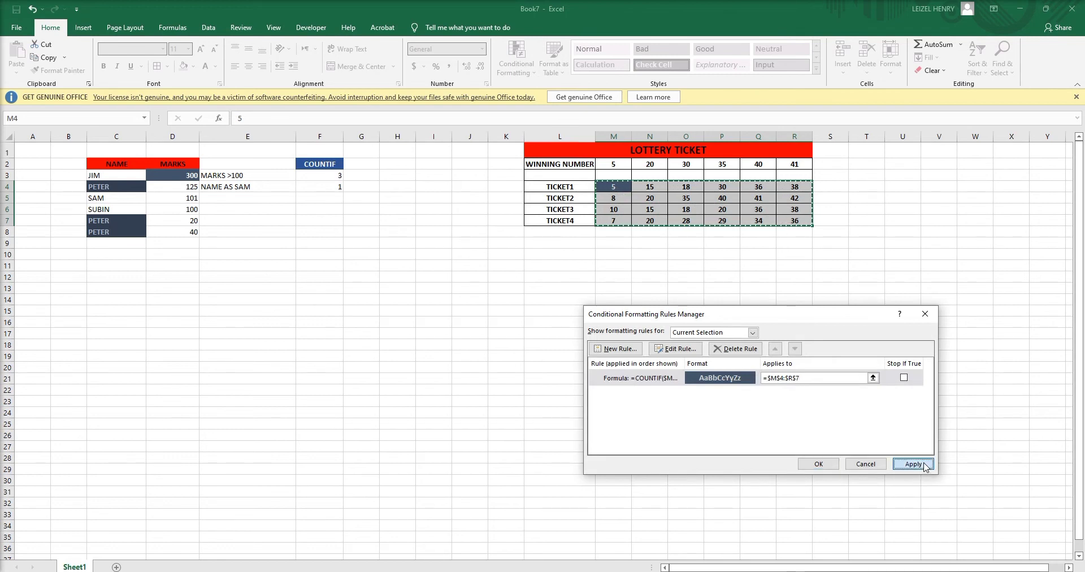
- Delete the COUNTIF highlight rule from the ticket numbers in M4:R7
{"action": "left_click", "coordinate": [819, 464]}
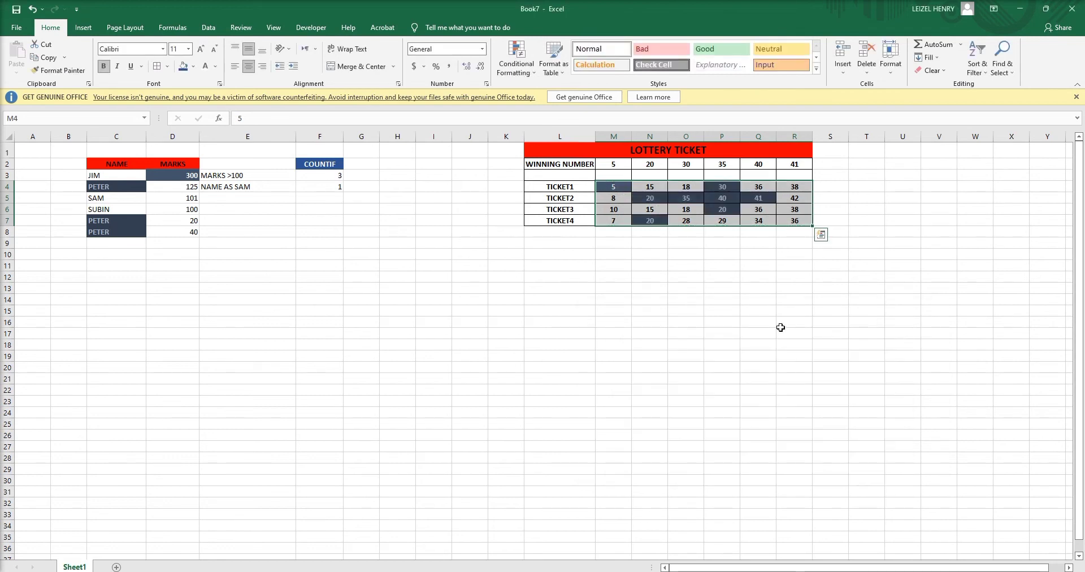
{"action": "left_click", "coordinate": [731, 263]}
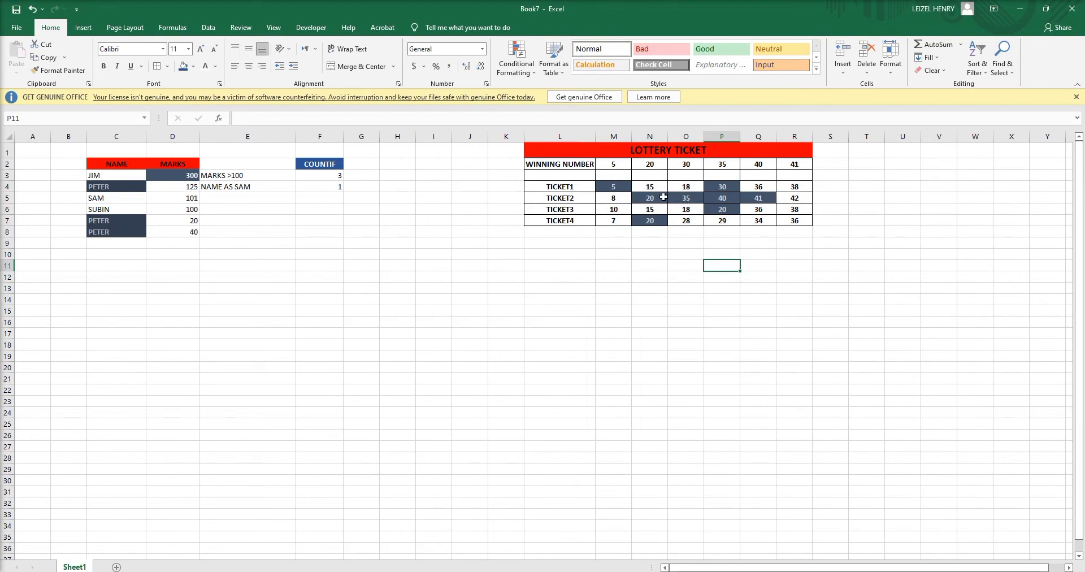
{"action": "left_click", "coordinate": [825, 188]}
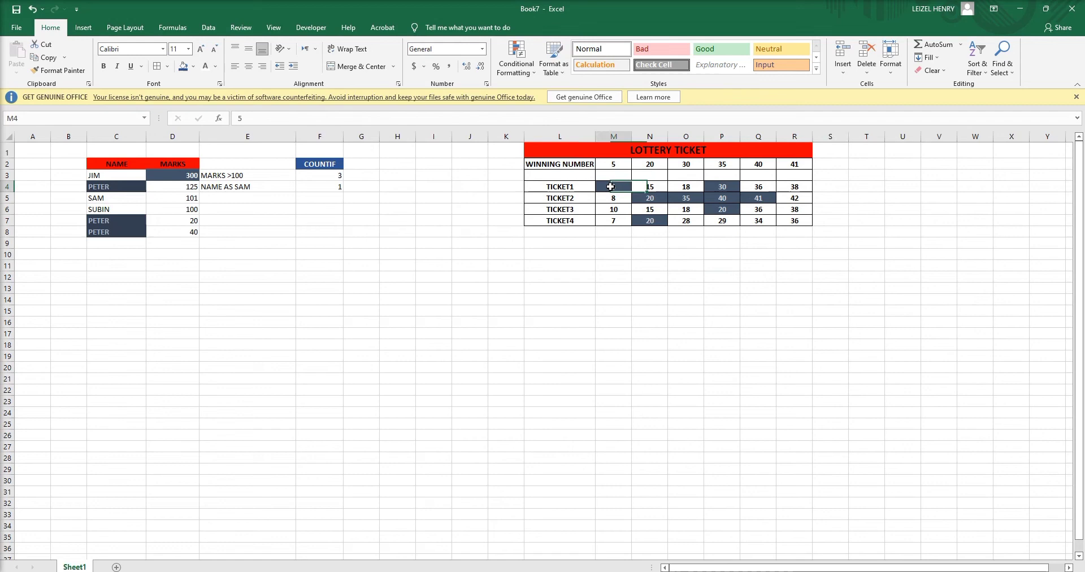
{"action": "left_click_drag", "start_coordinate": [611, 186], "coordinate": [796, 220]}
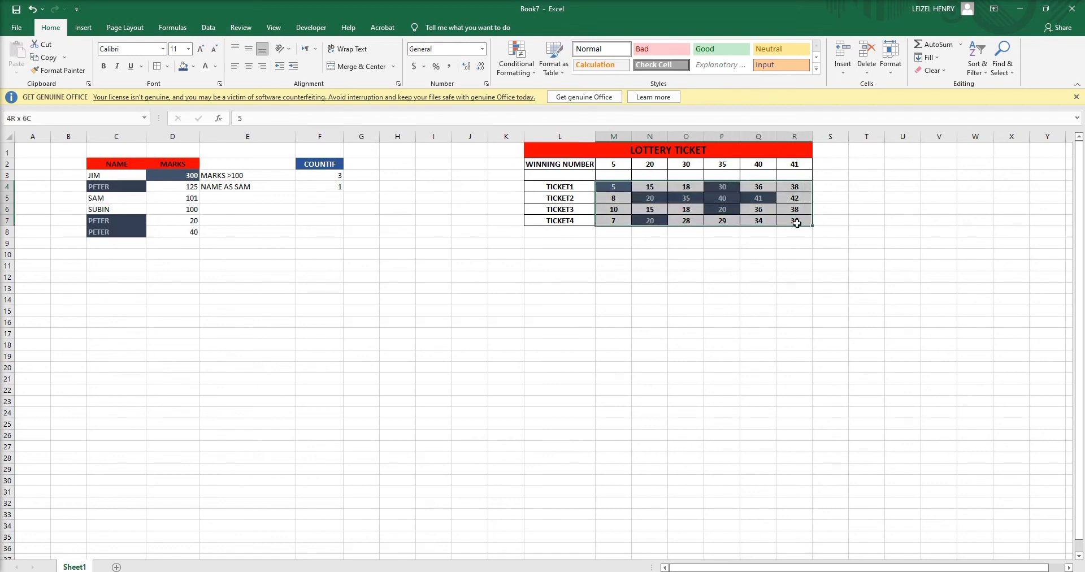
{"action": "left_click", "coordinate": [537, 78]}
{"action": "left_click", "coordinate": [562, 244]}
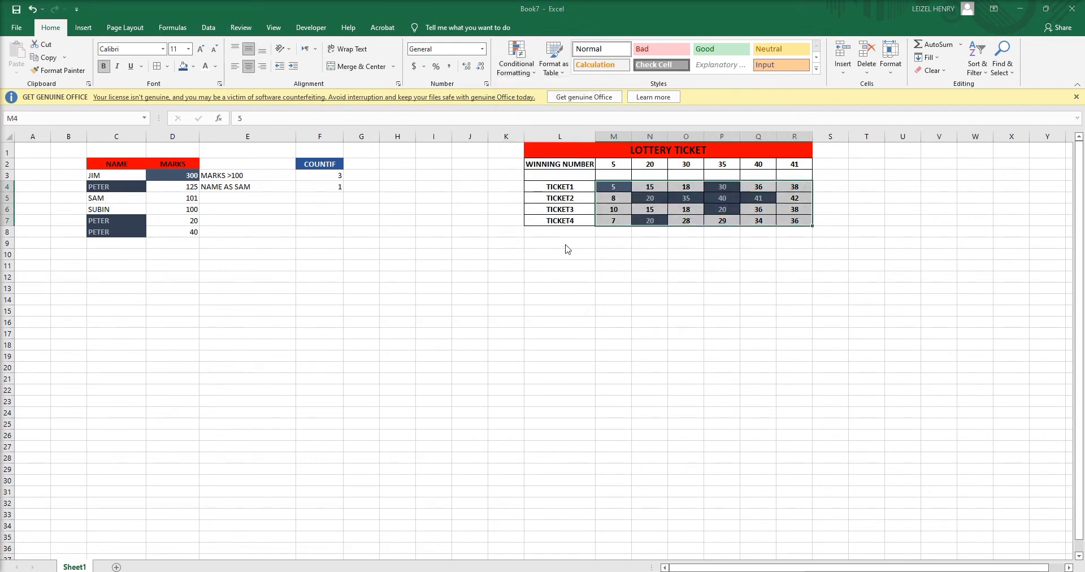
{"action": "left_click", "coordinate": [734, 349]}
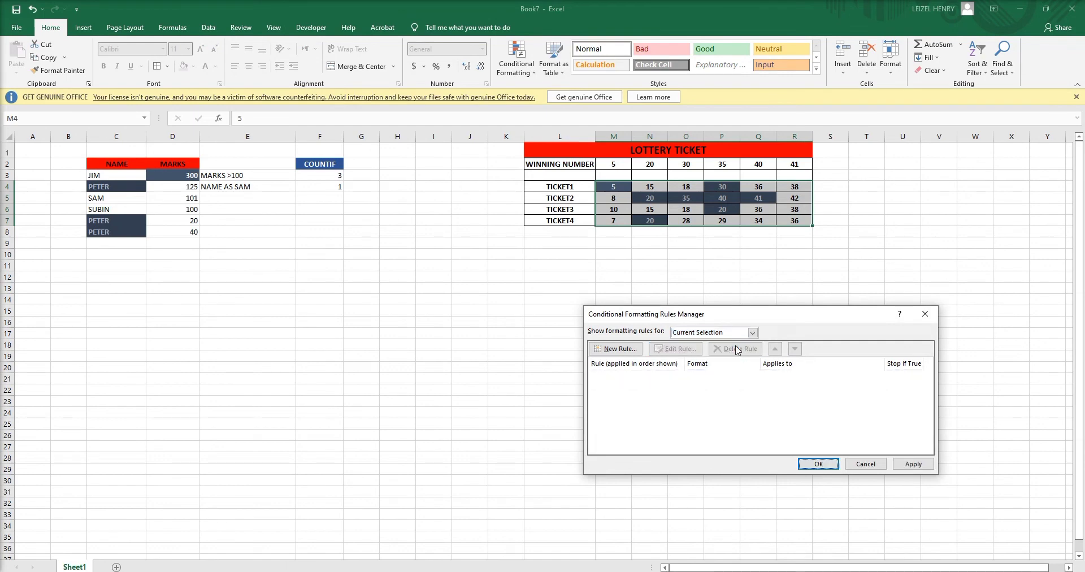
{"action": "left_click", "coordinate": [918, 464]}
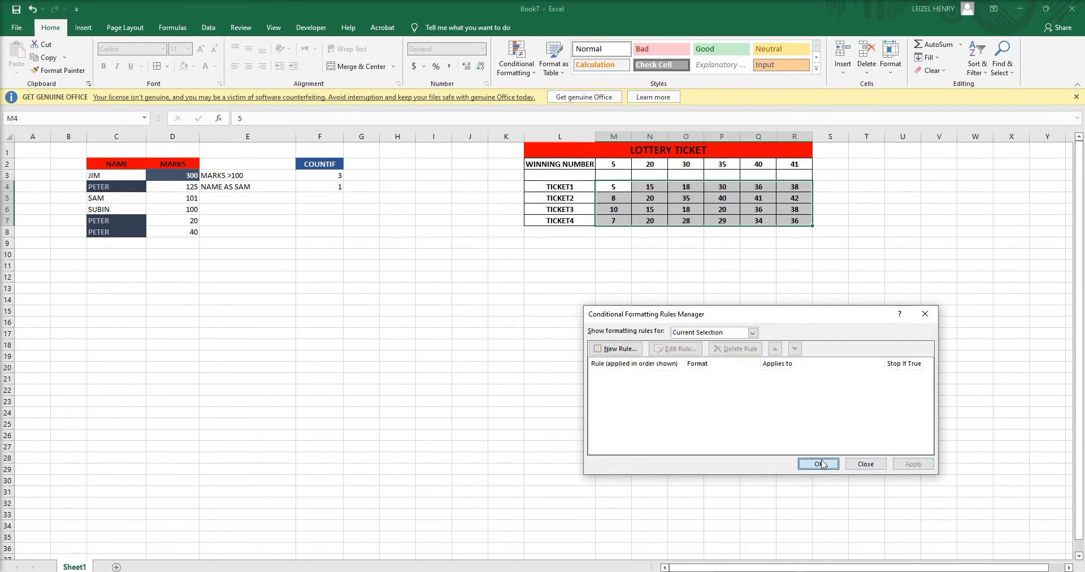
{"action": "left_click", "coordinate": [818, 464]}
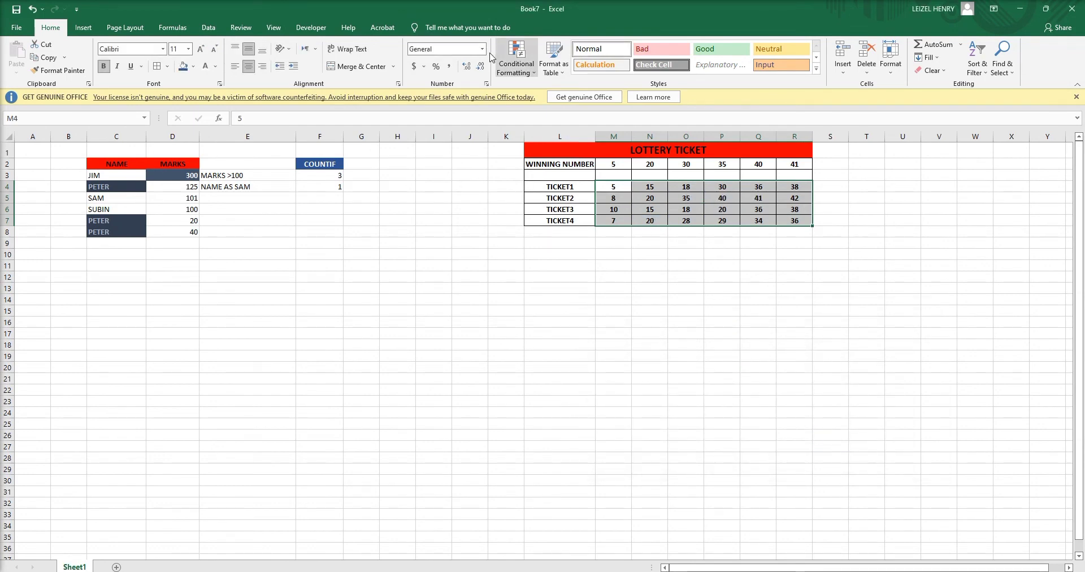
- Start a new formula-based rule for the tickets reading =COUNTIF($M$2:$R$2,M4), with M4 relative
{"action": "left_click", "coordinate": [516, 59]}
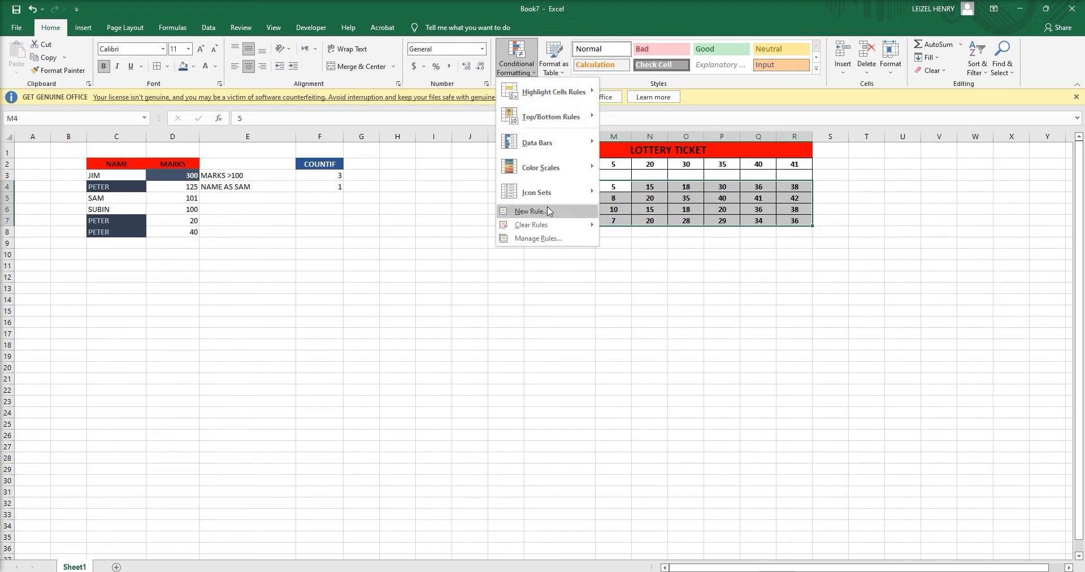
{"action": "left_click", "coordinate": [531, 211]}
{"action": "left_click", "coordinate": [676, 365]}
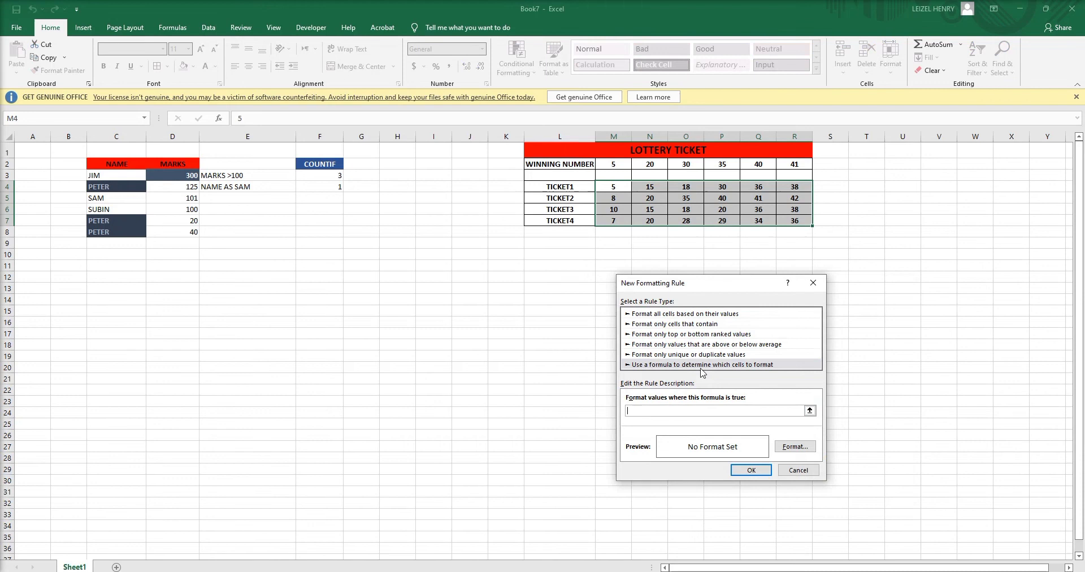
{"action": "type", "text": "=COUNTIF("}
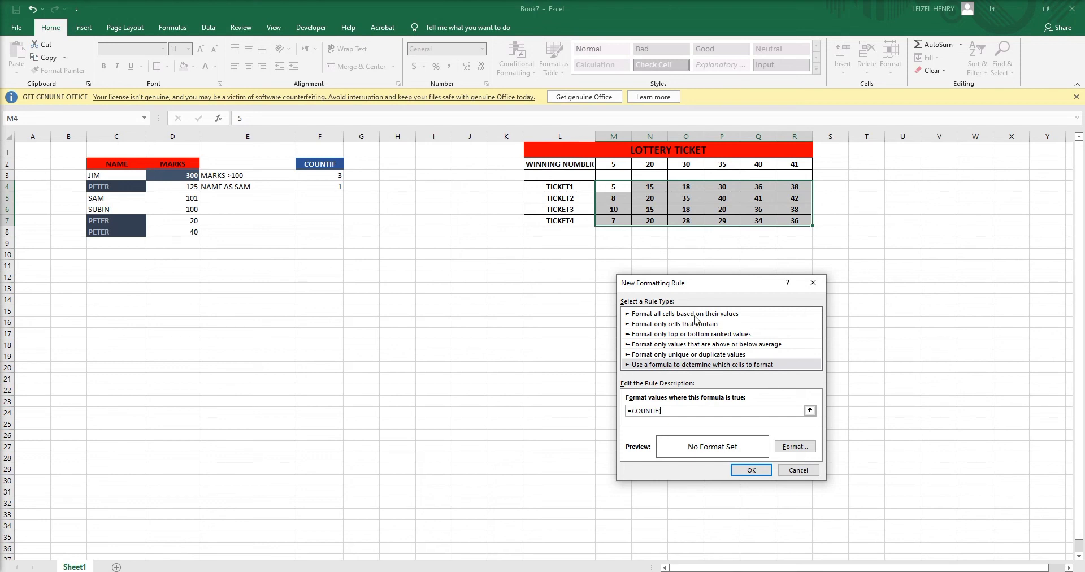
{"action": "left_click", "coordinate": [614, 162]}
{"action": "left_click_drag", "start_coordinate": [613, 163], "coordinate": [783, 168]}
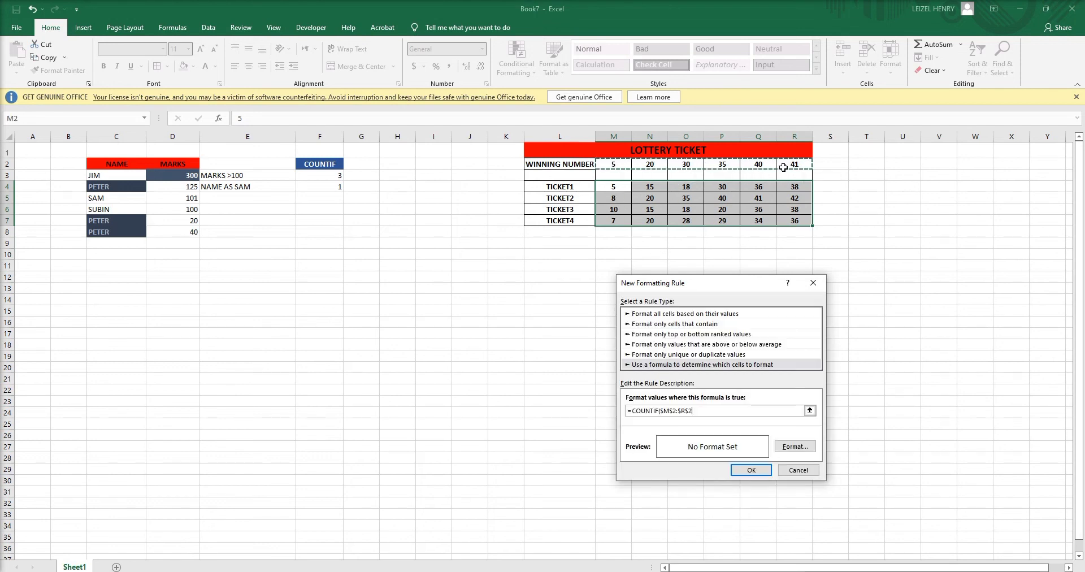
{"action": "type", "text": ","}
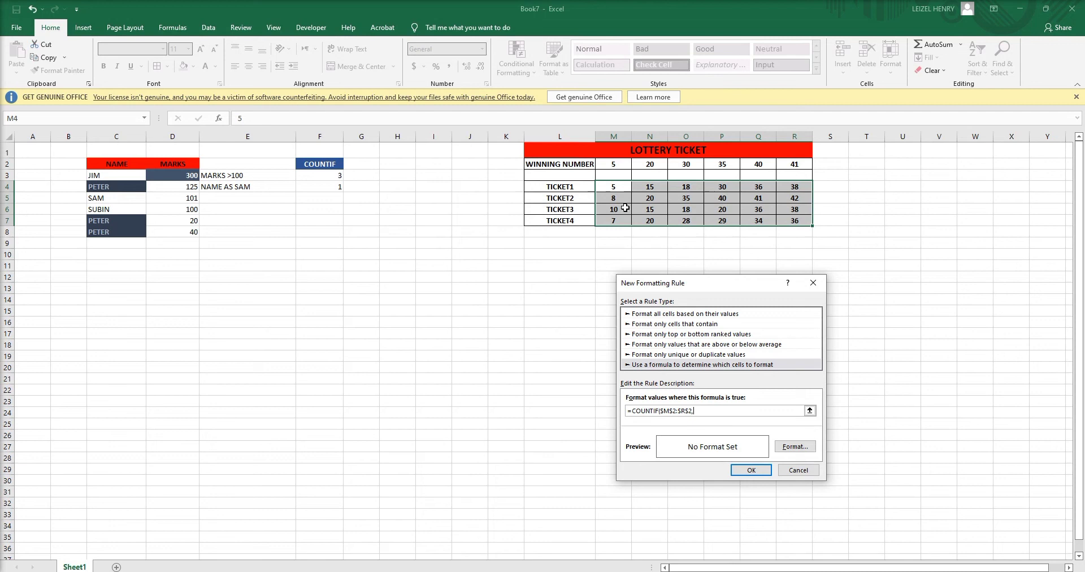
{"action": "left_click", "coordinate": [620, 189]}
{"action": "left_click", "coordinate": [704, 411]}
- Format matching ticket numbers with a red fill and black italic text, and apply the rule
{"action": "left_click", "coordinate": [795, 447]}
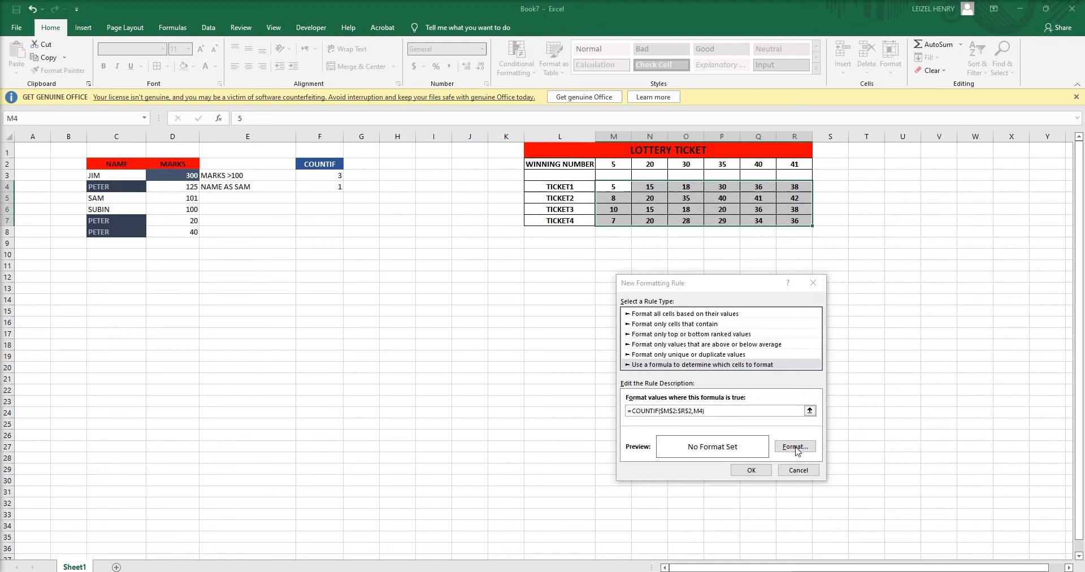
{"action": "left_click", "coordinate": [727, 252]}
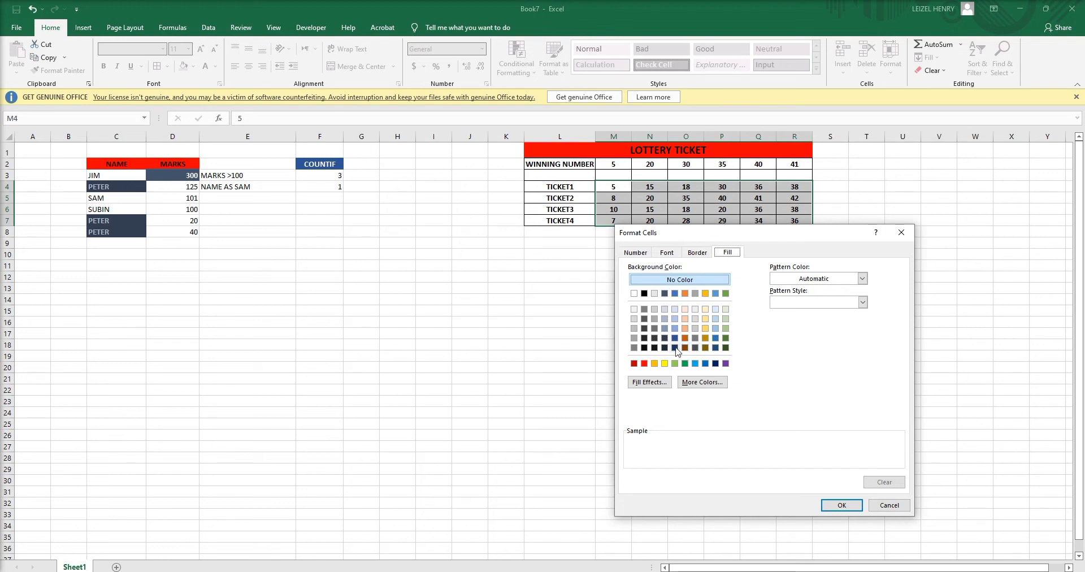
{"action": "left_click", "coordinate": [644, 362]}
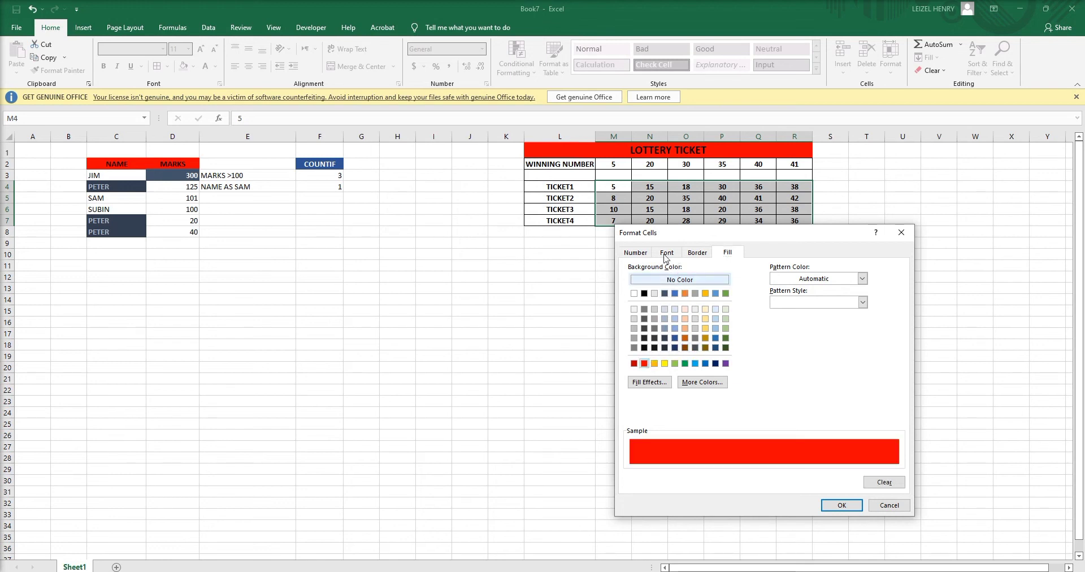
{"action": "left_click", "coordinate": [665, 256]}
{"action": "left_click", "coordinate": [788, 296]}
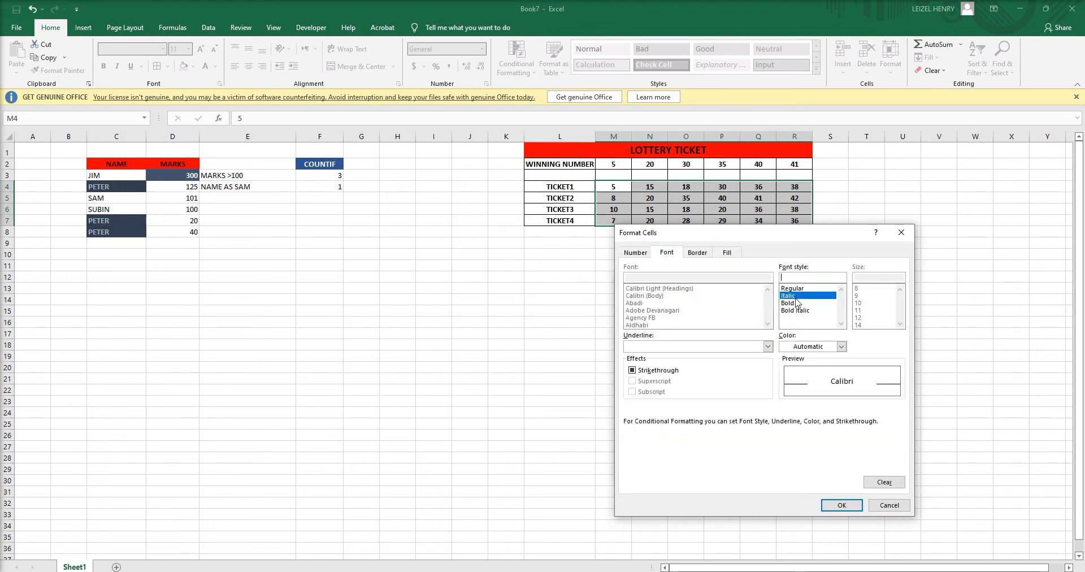
{"action": "left_click", "coordinate": [822, 346]}
{"action": "left_click", "coordinate": [794, 384]}
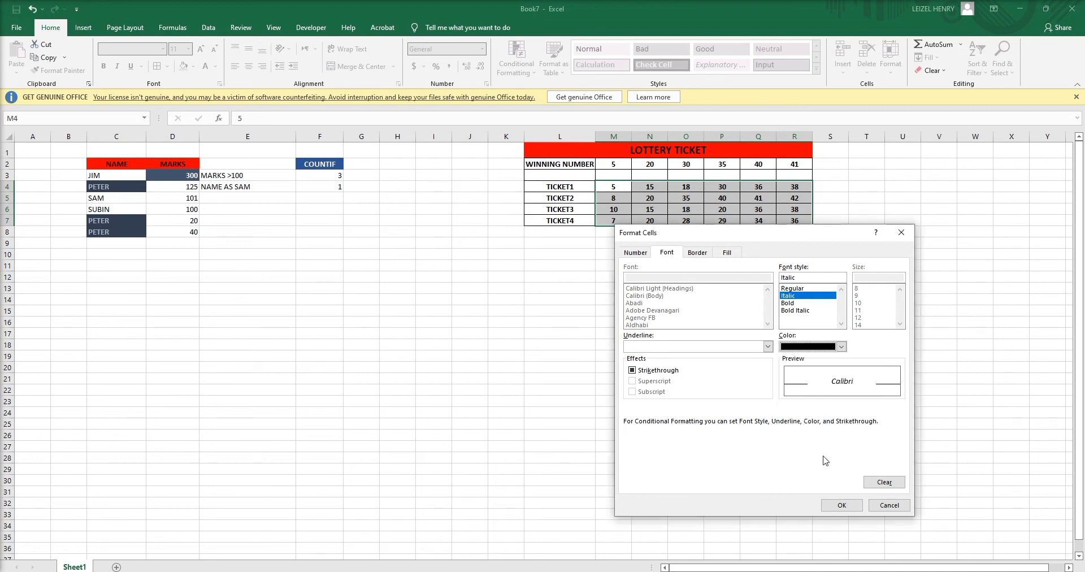
{"action": "left_click", "coordinate": [847, 506]}
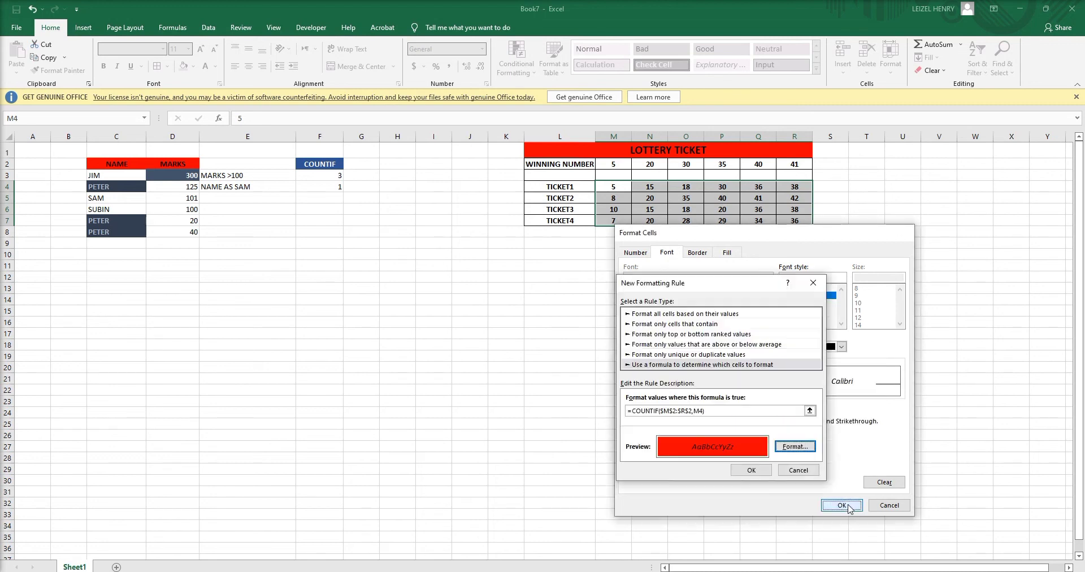
{"action": "left_click", "coordinate": [753, 471]}
{"action": "left_click", "coordinate": [723, 297]}
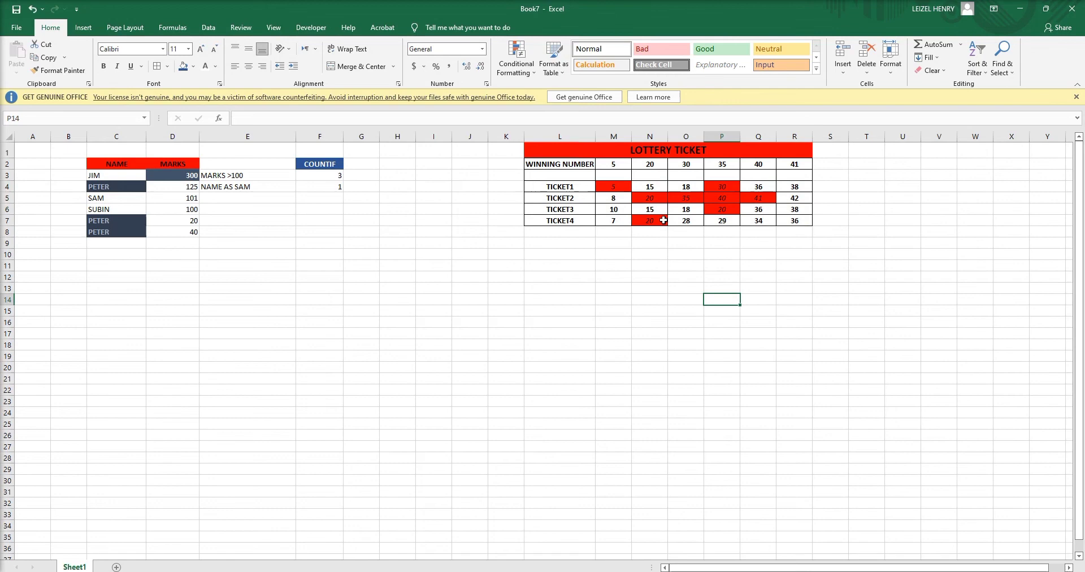